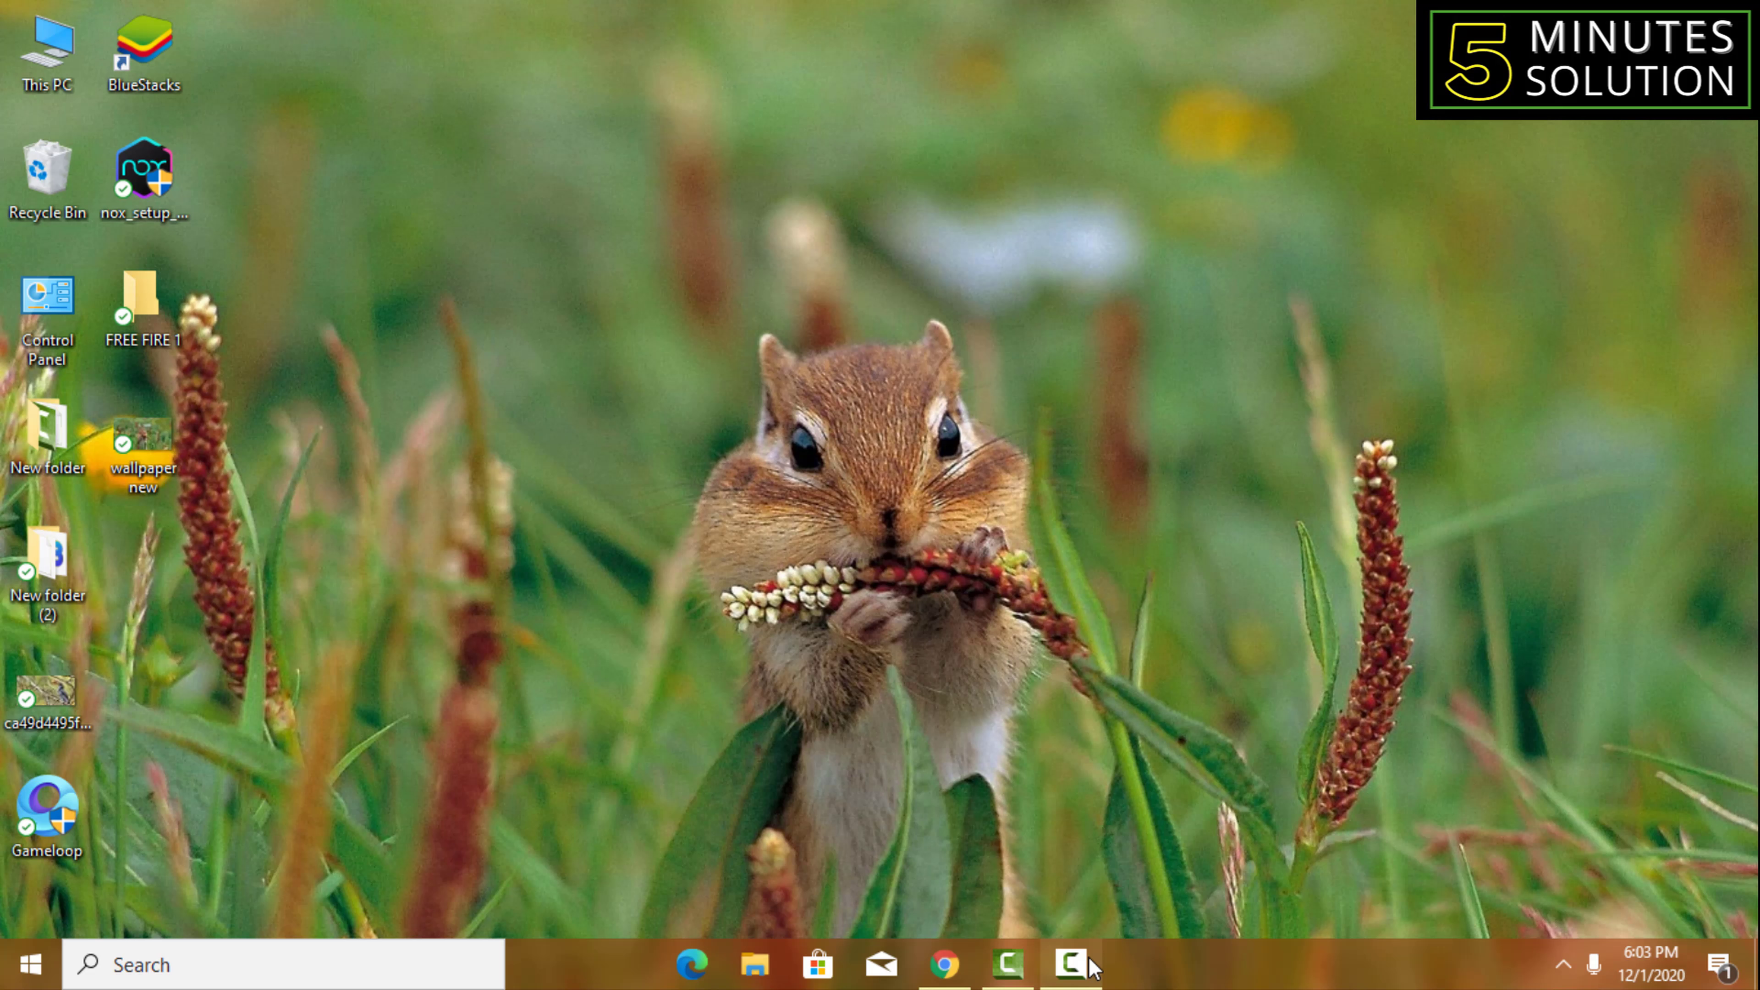
# - Open Command Prompt with administrator rights
pyautogui.click(270, 968)
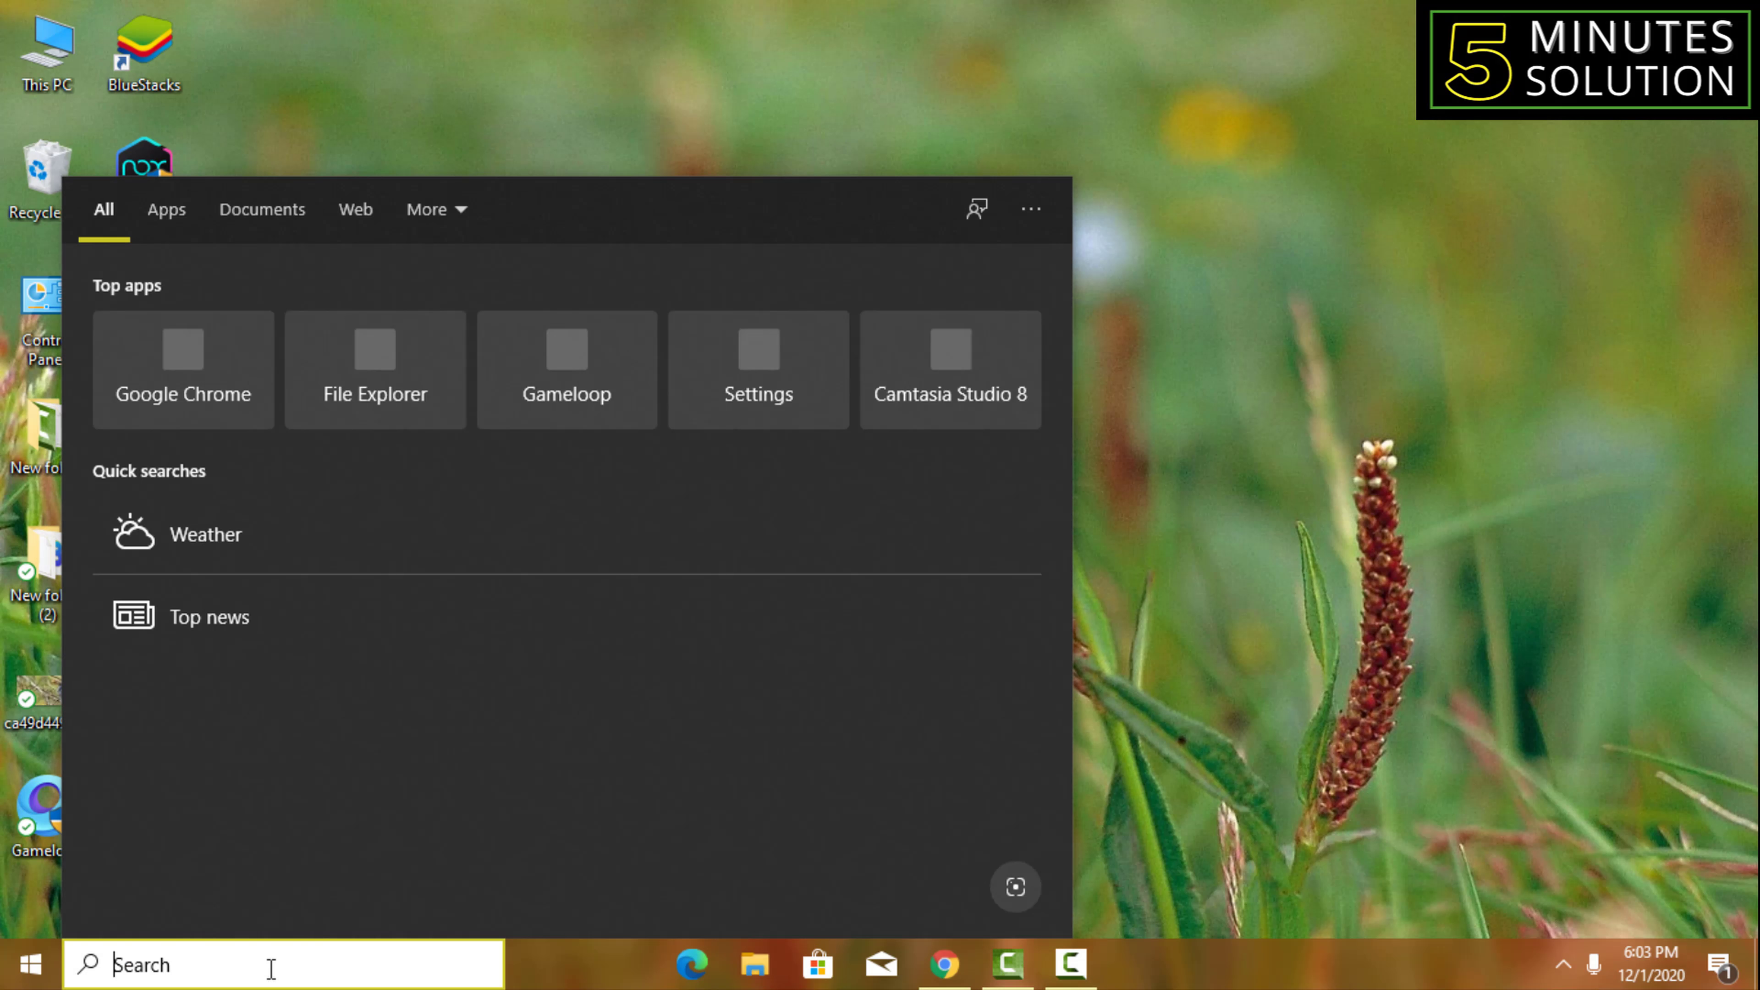
pyautogui.write('cmd')
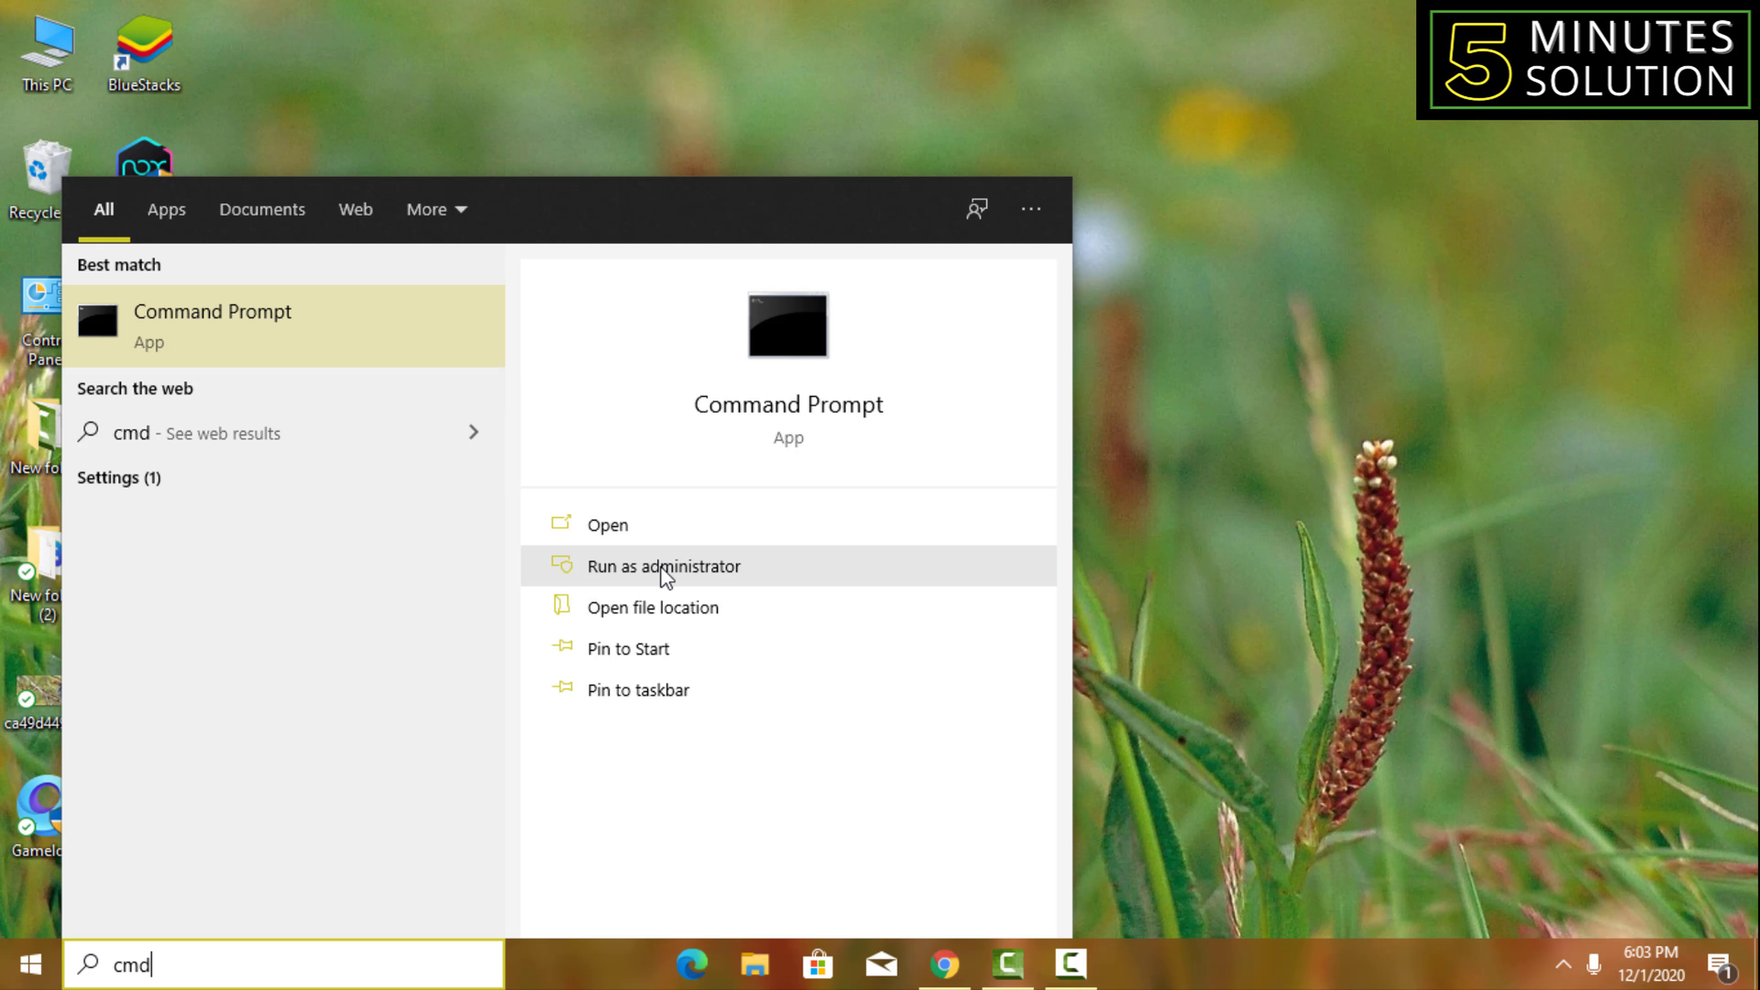
pyautogui.click(693, 565)
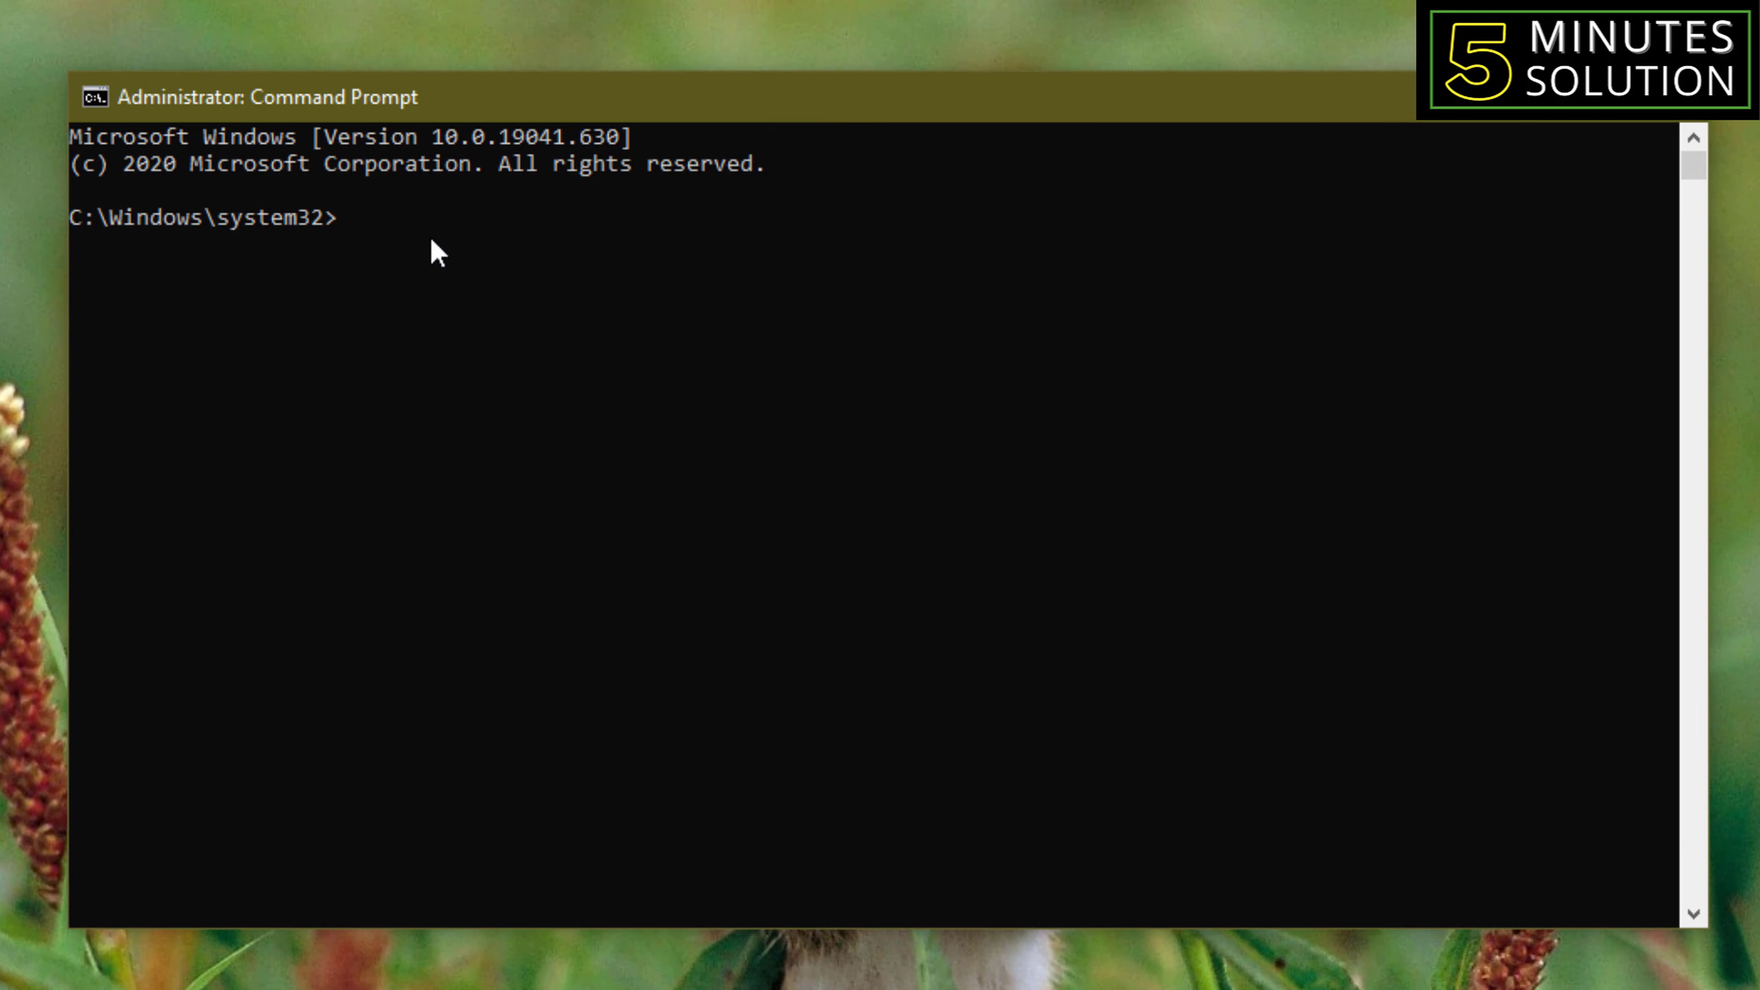
# - Run ipconfig /all, highlight the Ethernet adapter's DNS Servers line to check it, and close Command Prompt
pyautogui.write('ipc')
pyautogui.write('onfig /all')
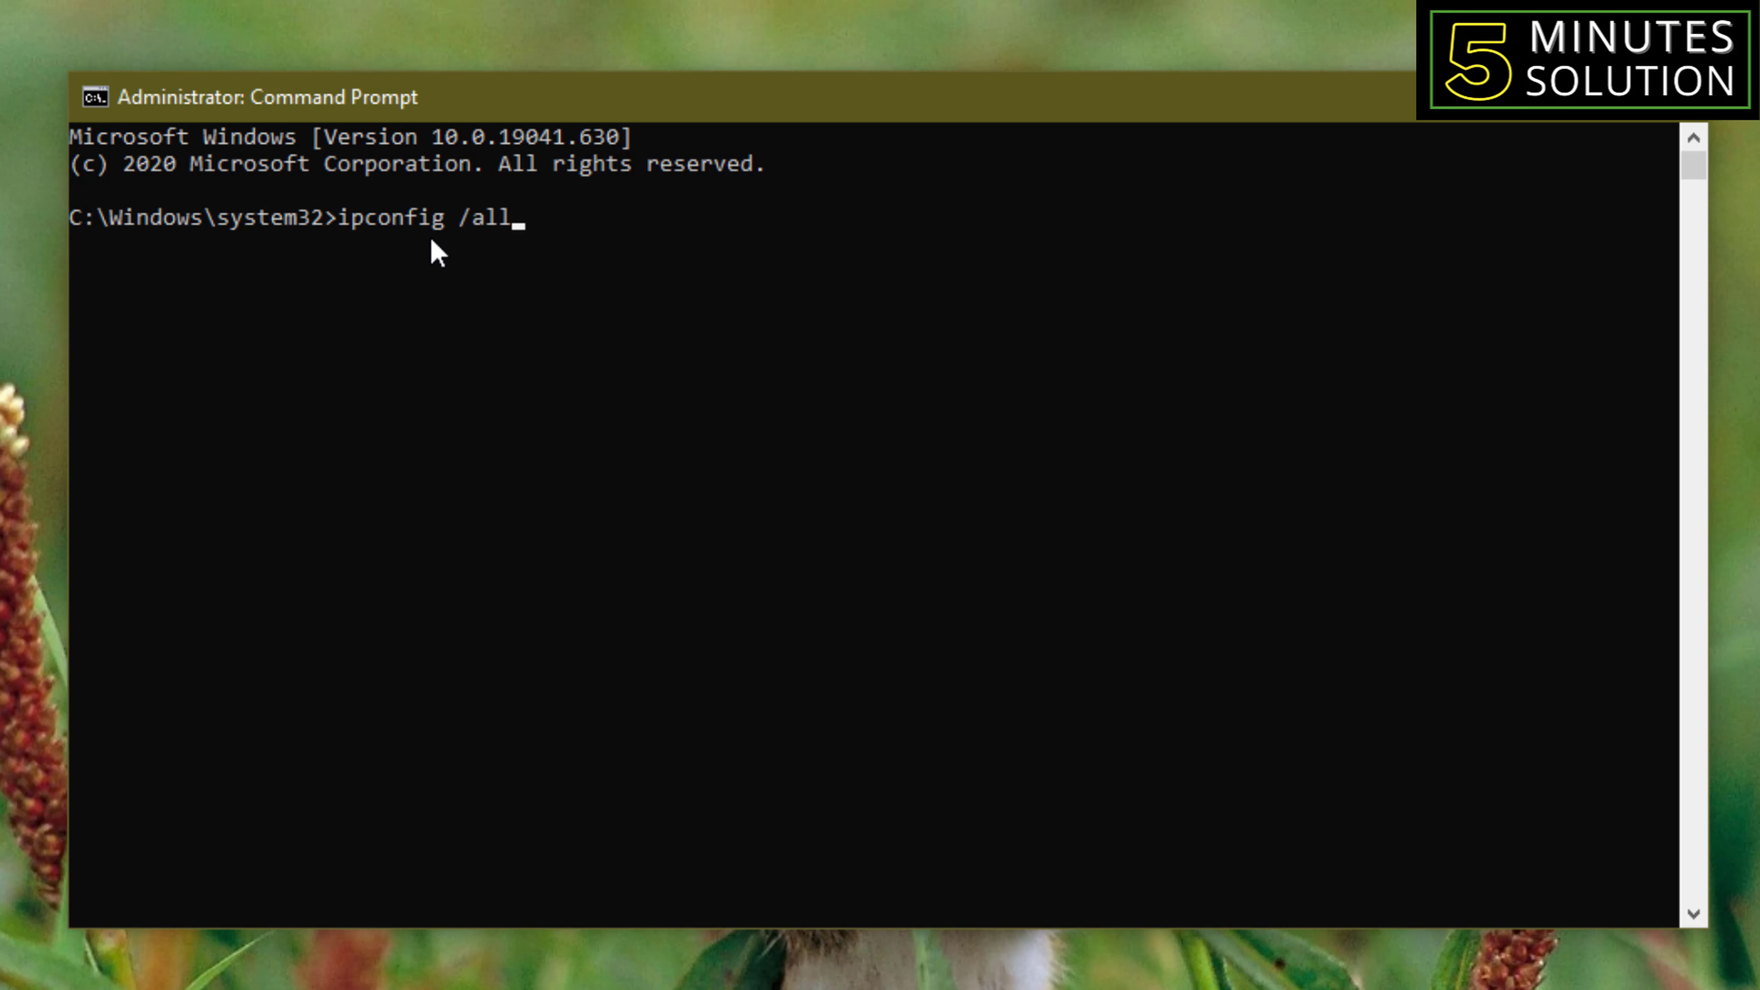
pyautogui.press('Return')
pyautogui.click(433, 244)
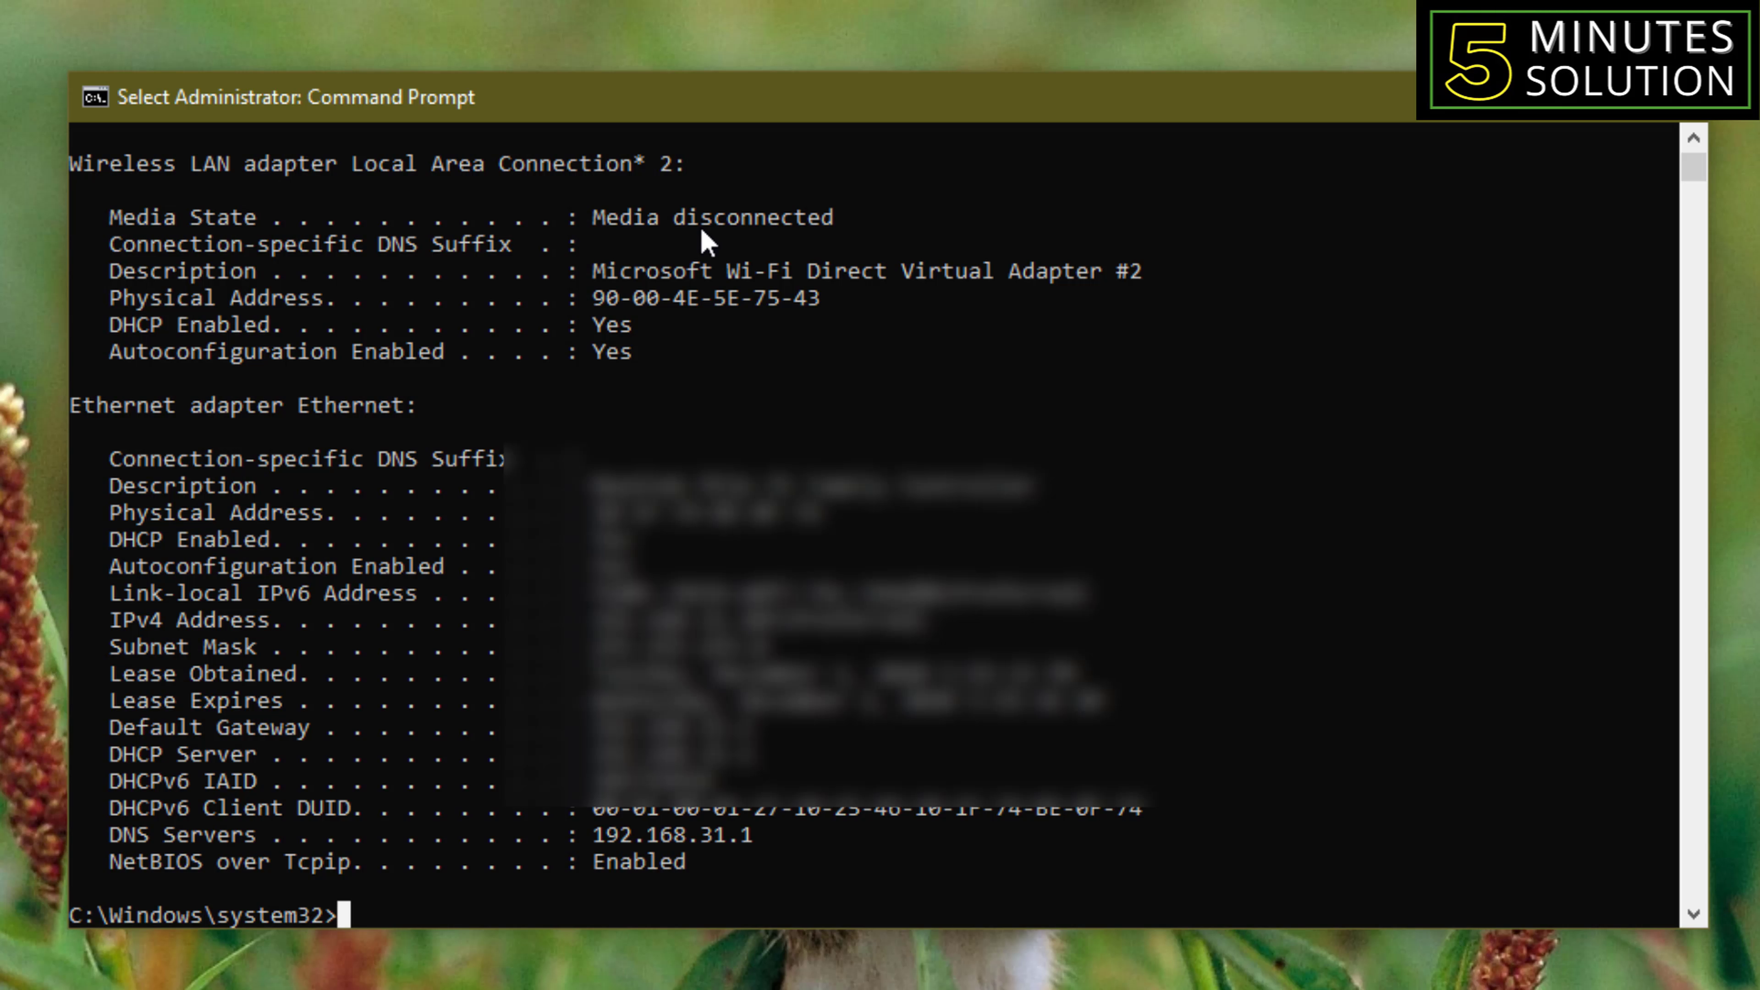
pyautogui.moveTo(97, 836); pyautogui.dragTo(793, 837)
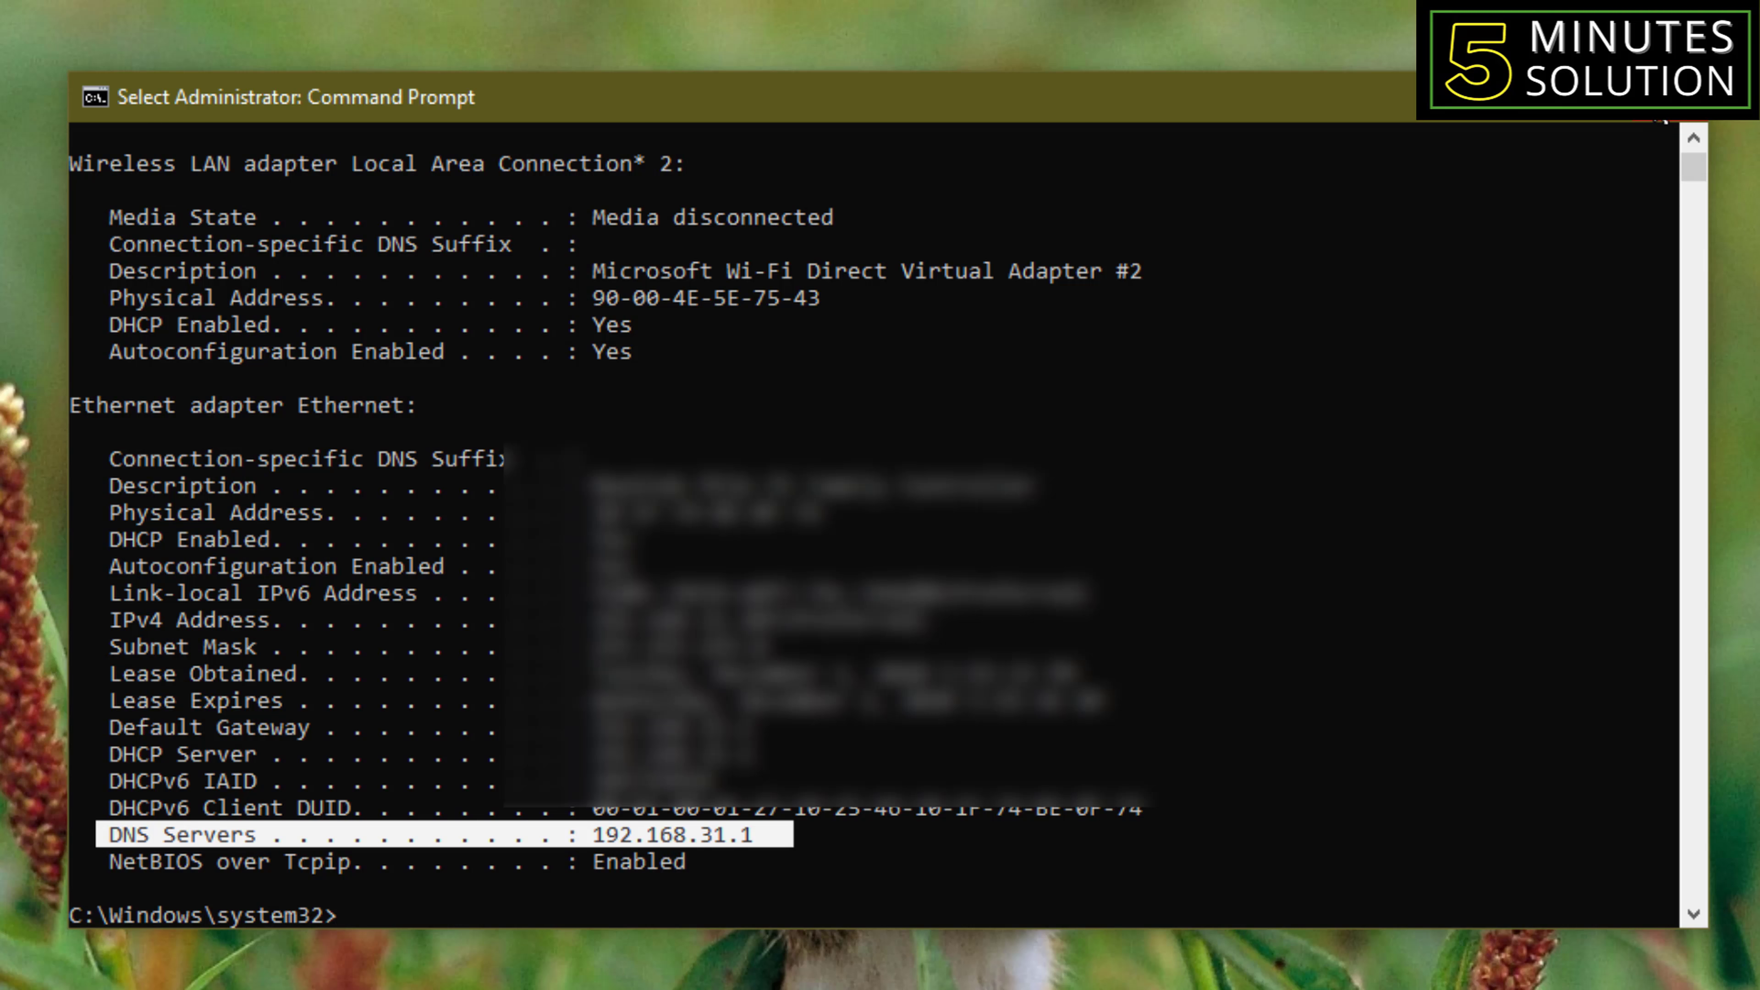
pyautogui.click(1671, 104)
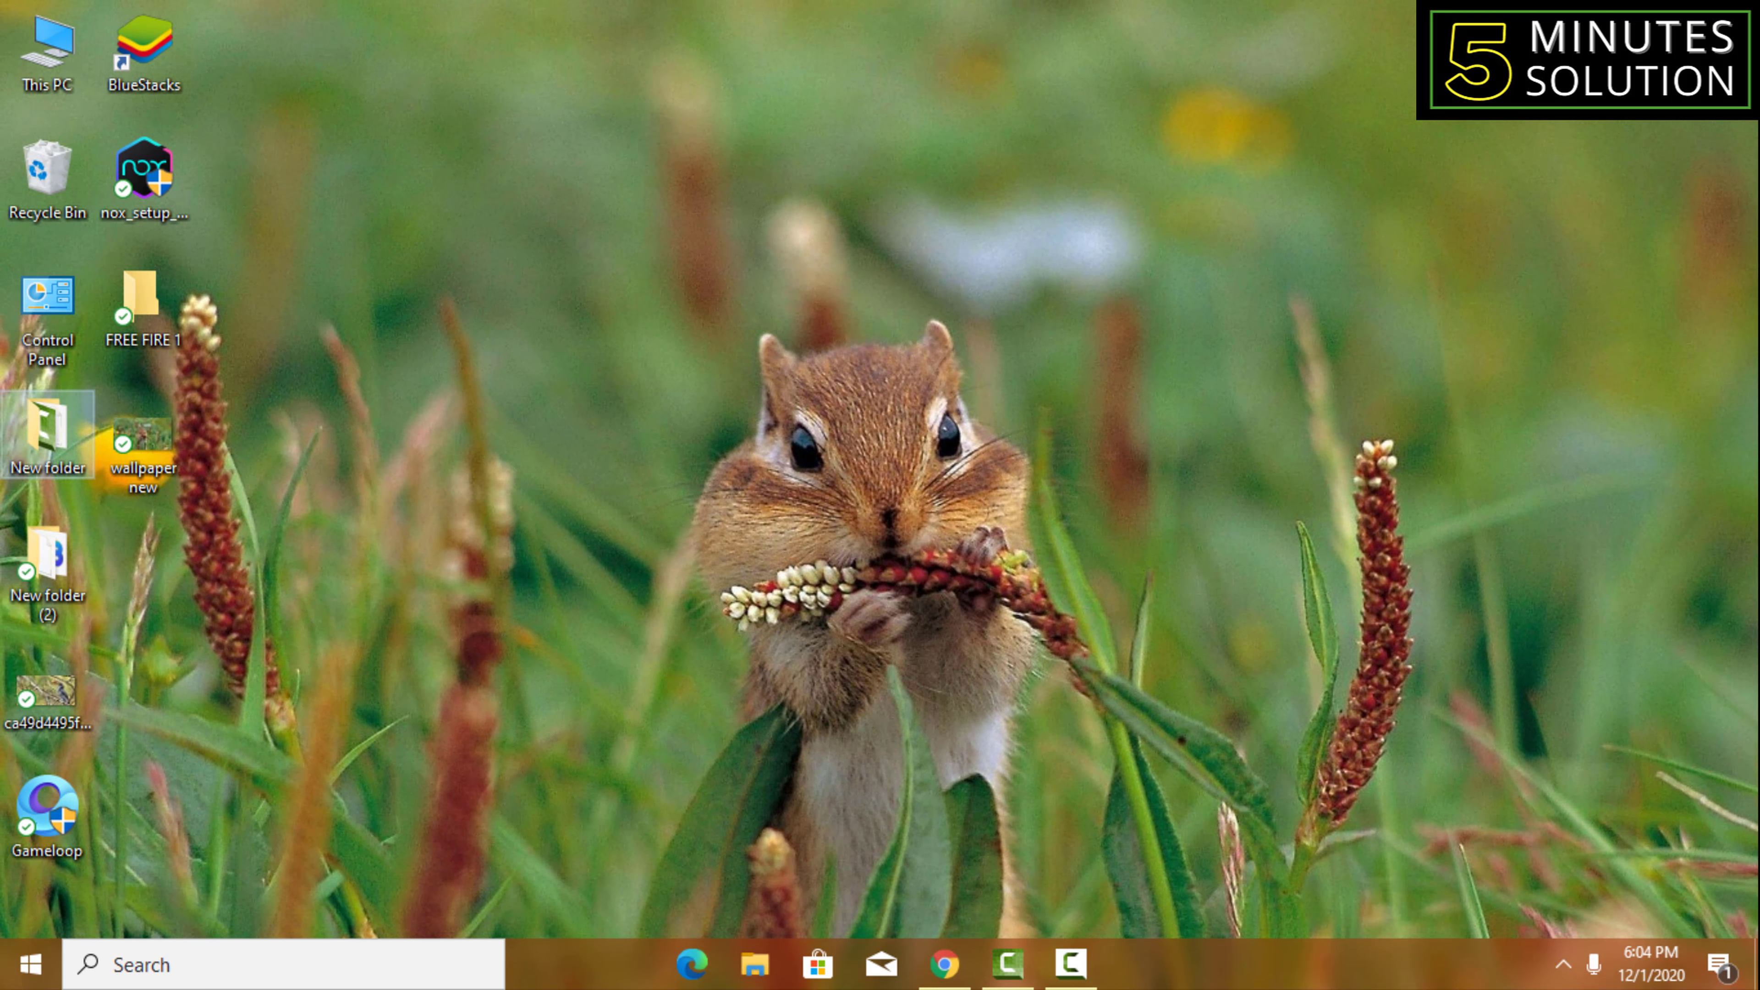
# - Switch to Chrome, search Google for "dns benchmark" and open GRC's DNS Nameserver Performance Benchmark page
pyautogui.click(957, 974)
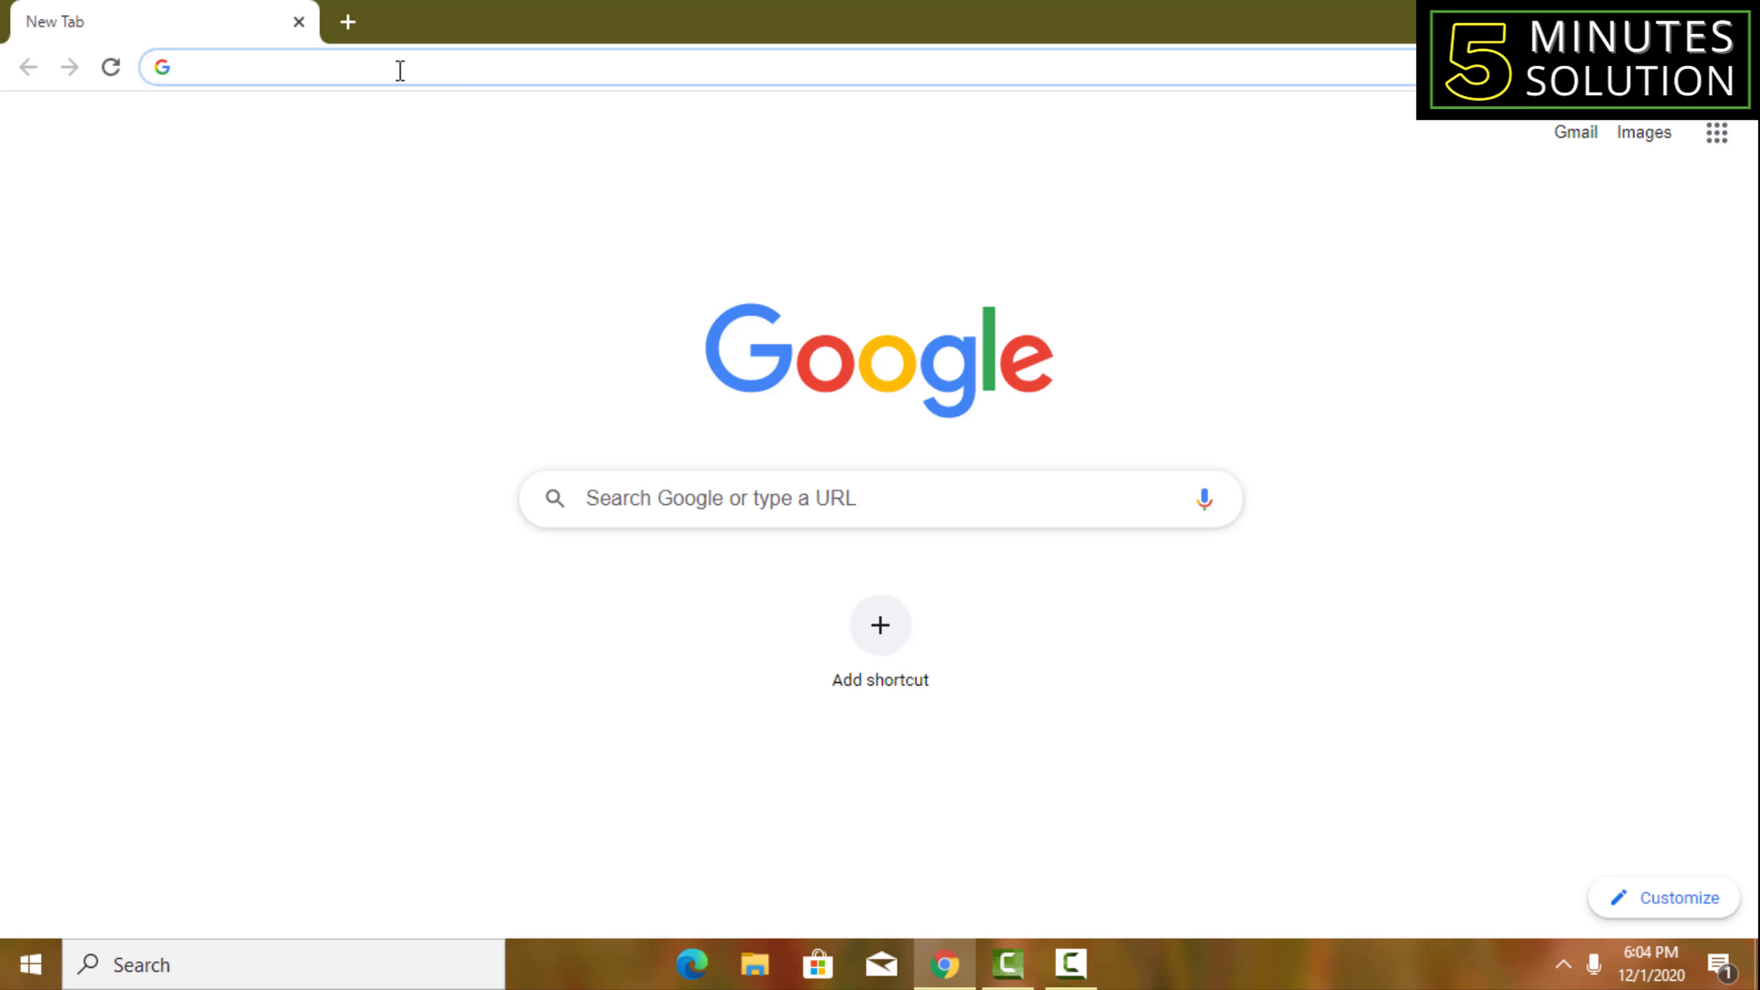
pyautogui.write('dns ')
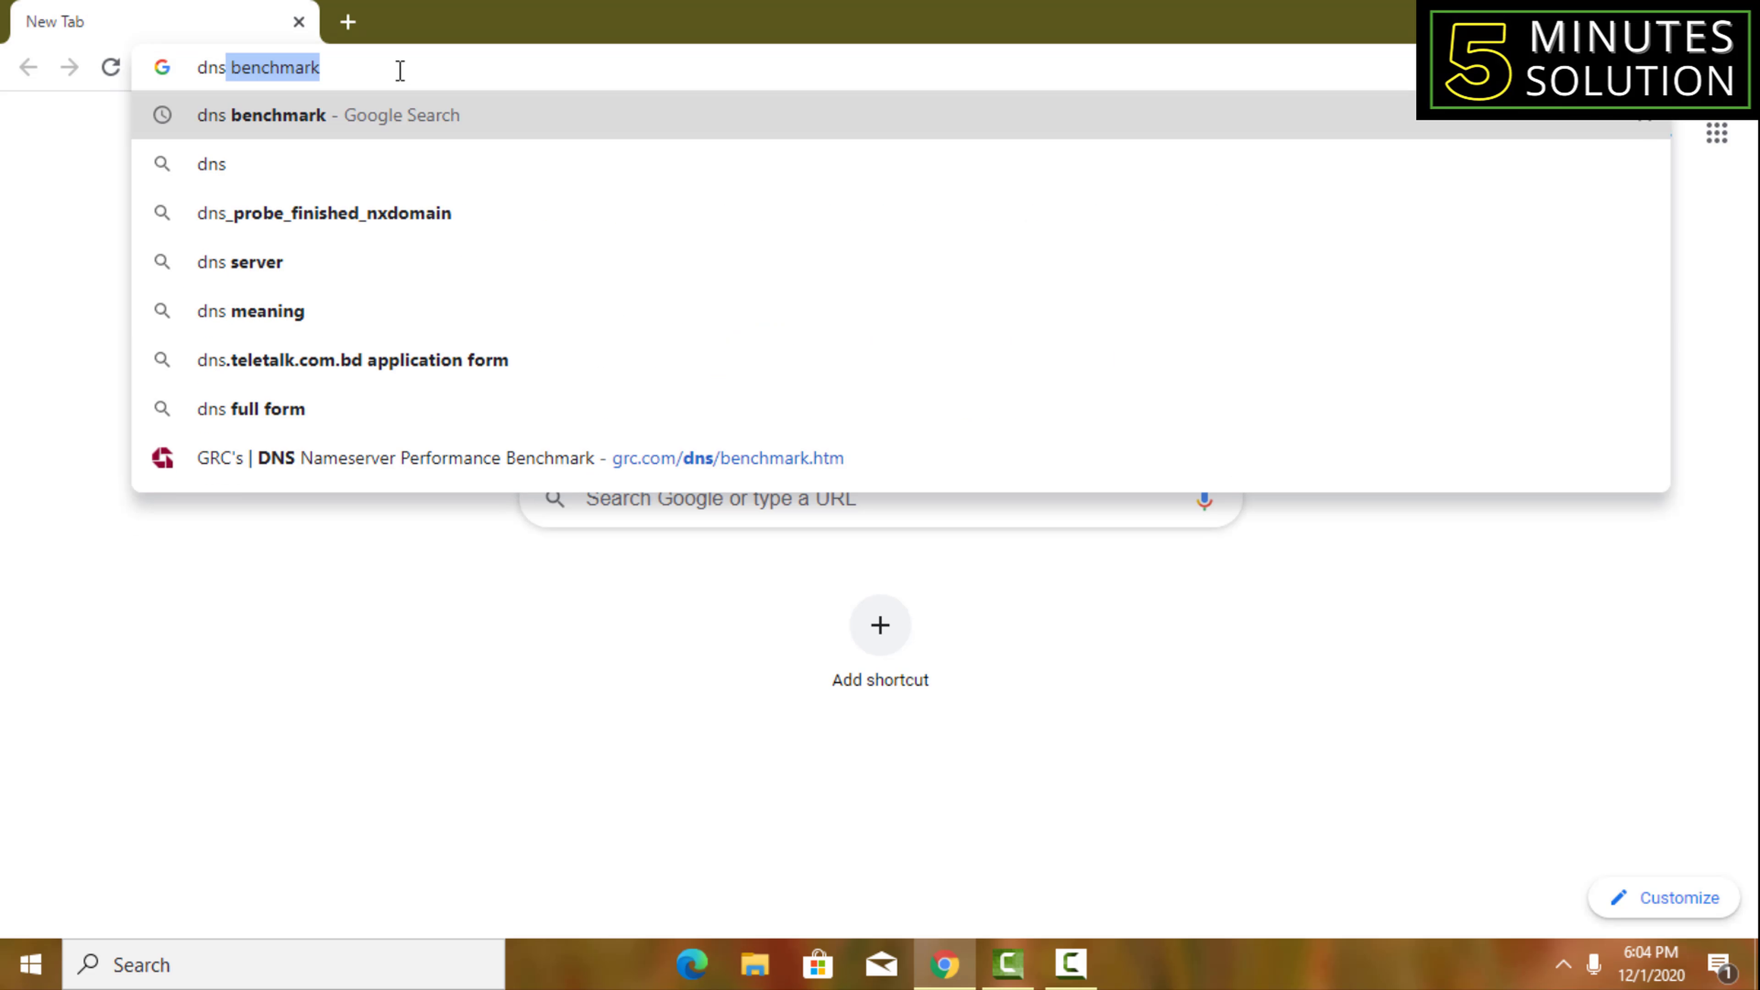
pyautogui.write('ben')
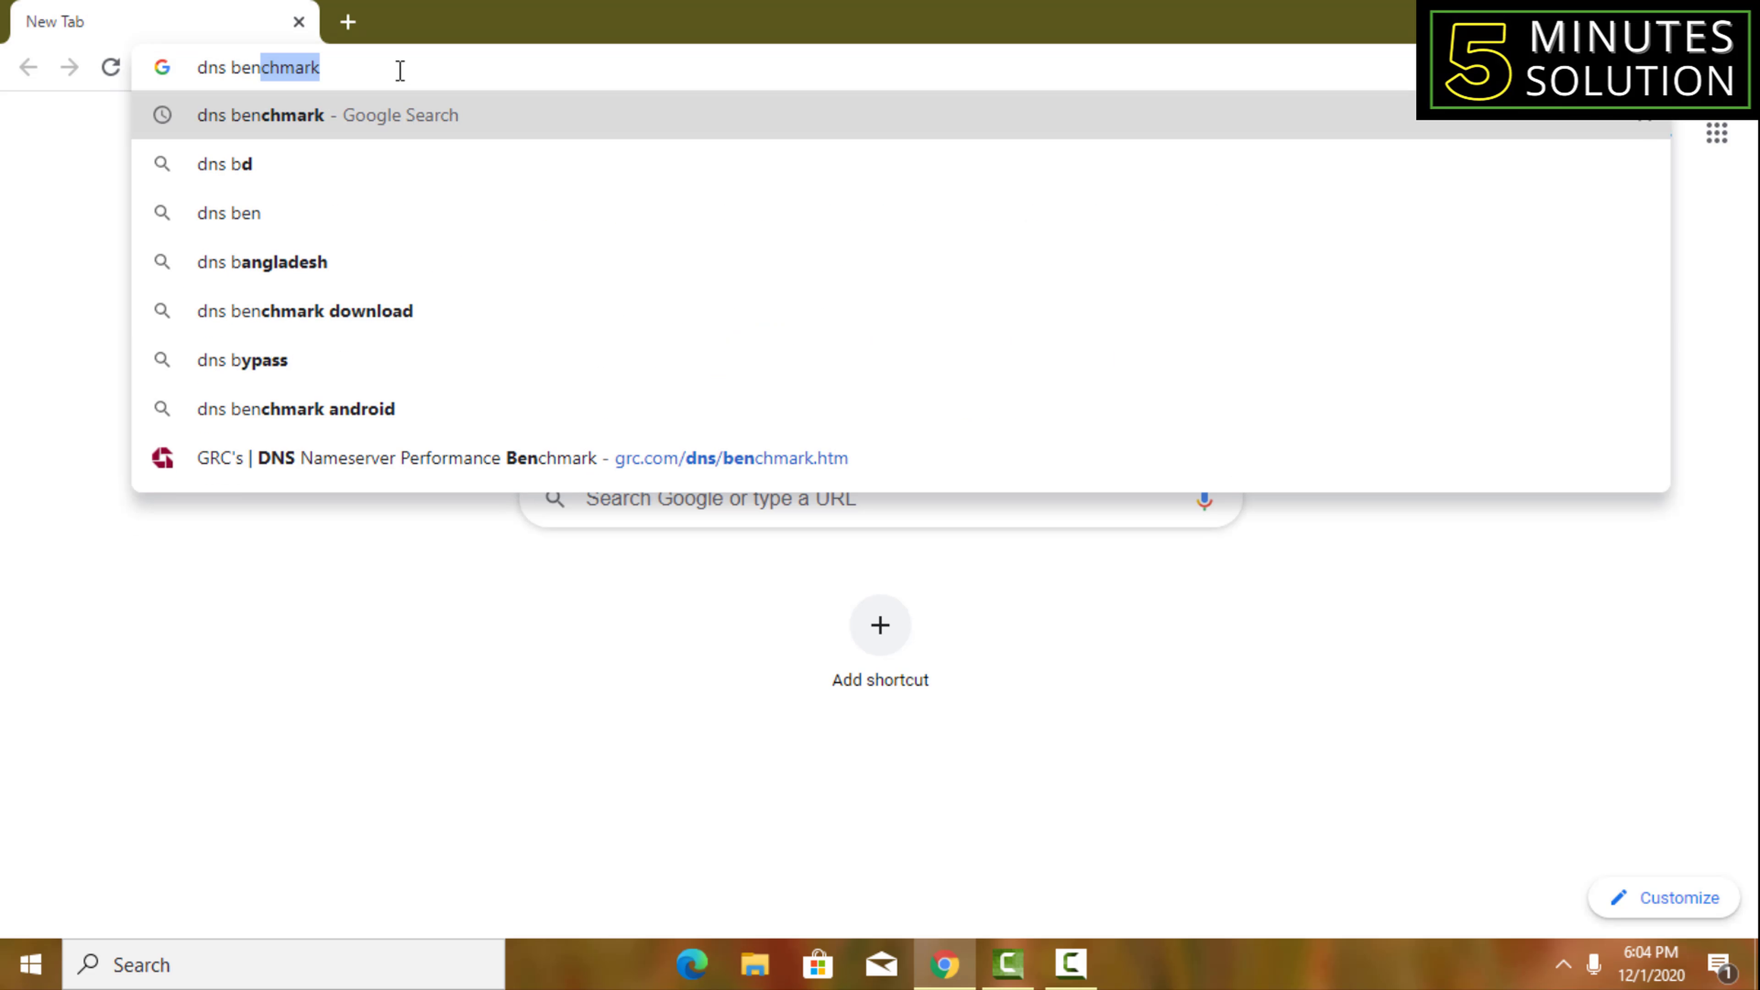
pyautogui.write('chma')
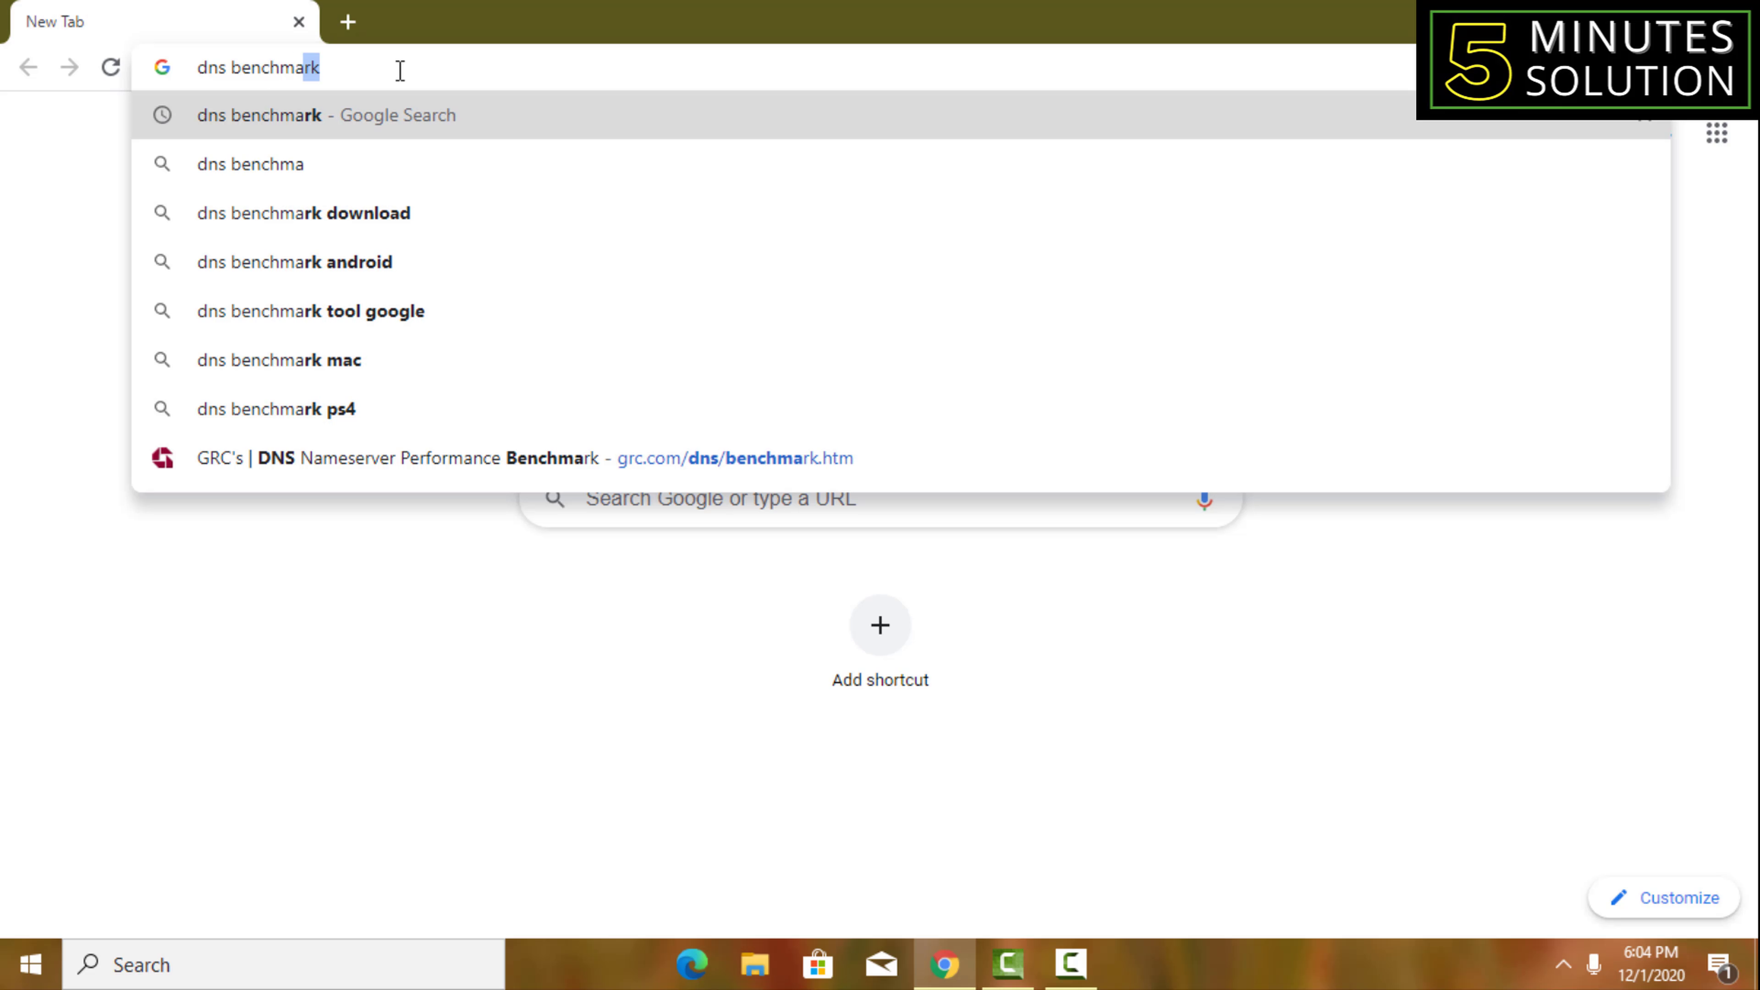
pyautogui.write('rk')
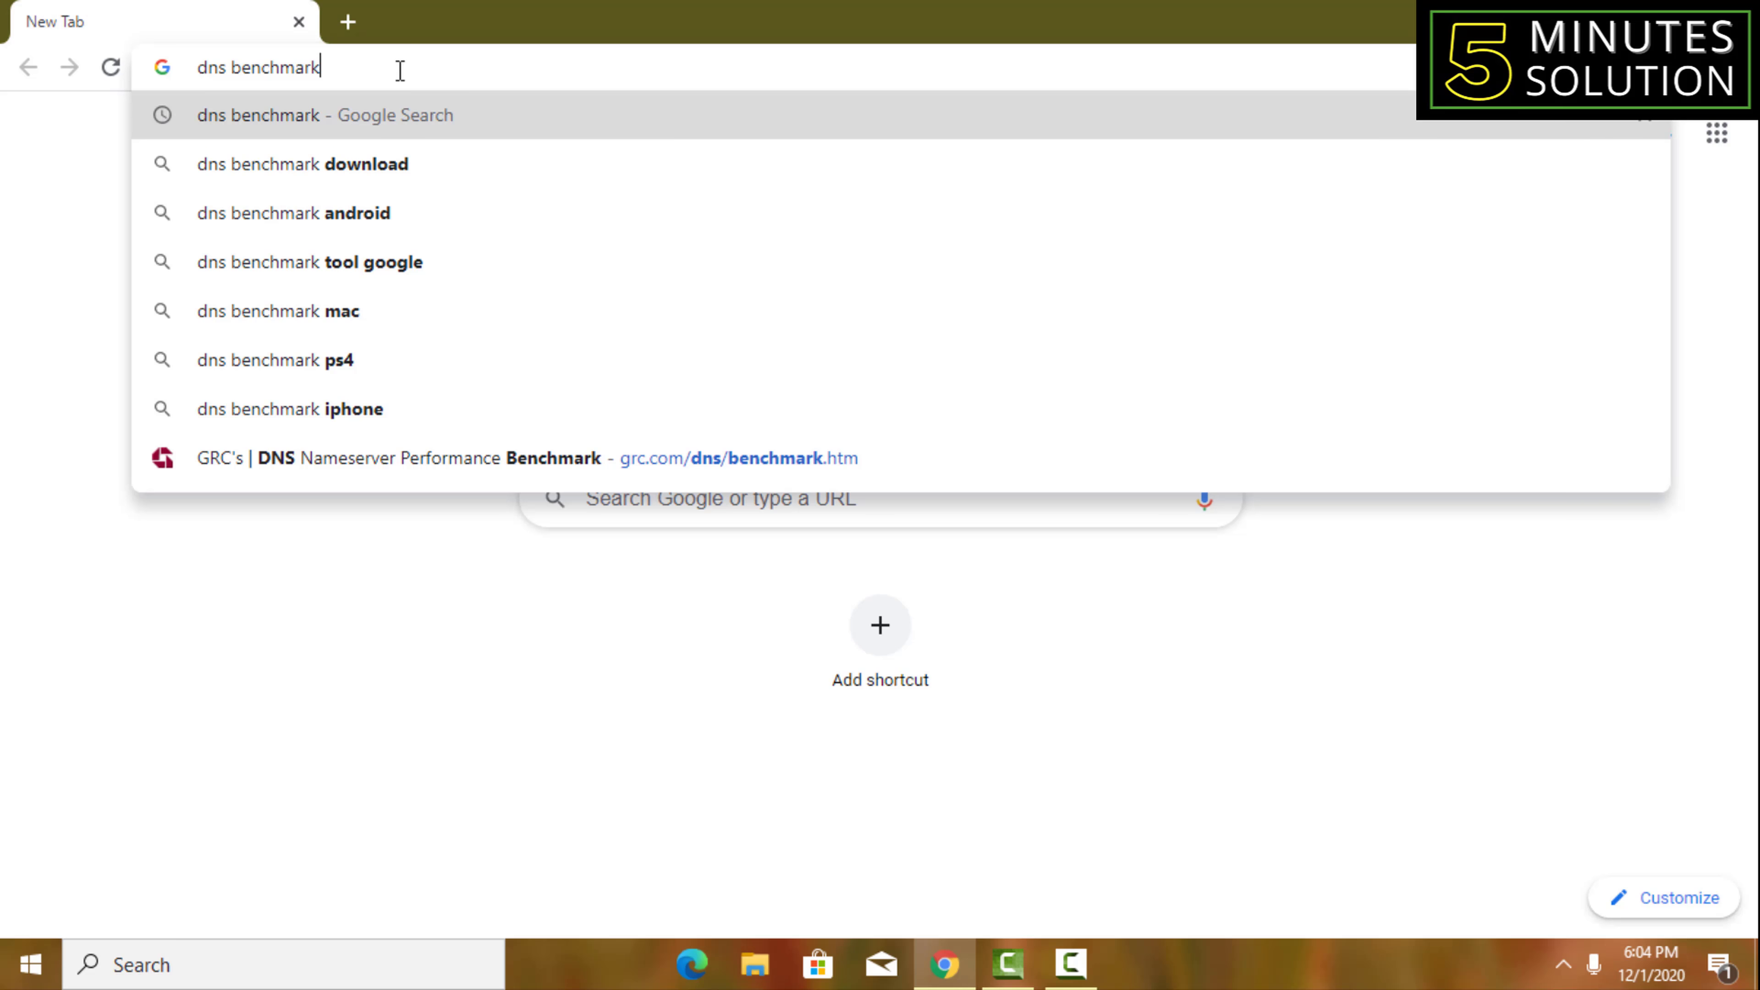
pyautogui.press('Return')
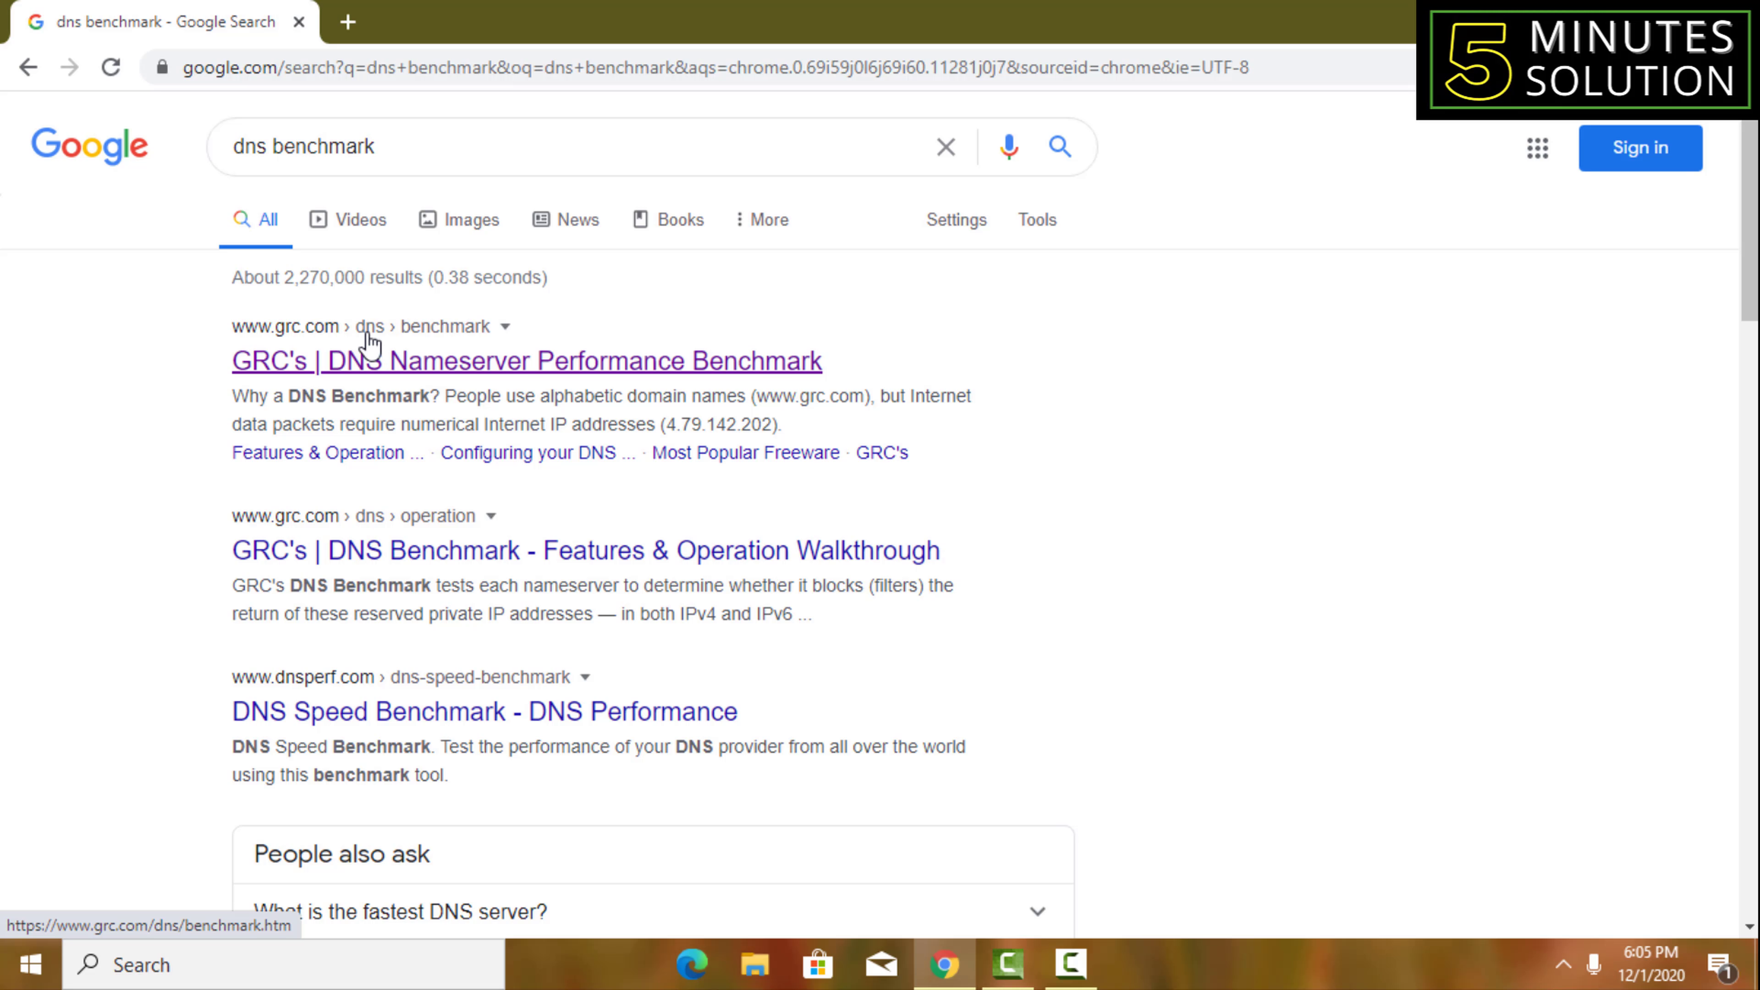
pyautogui.click(473, 377)
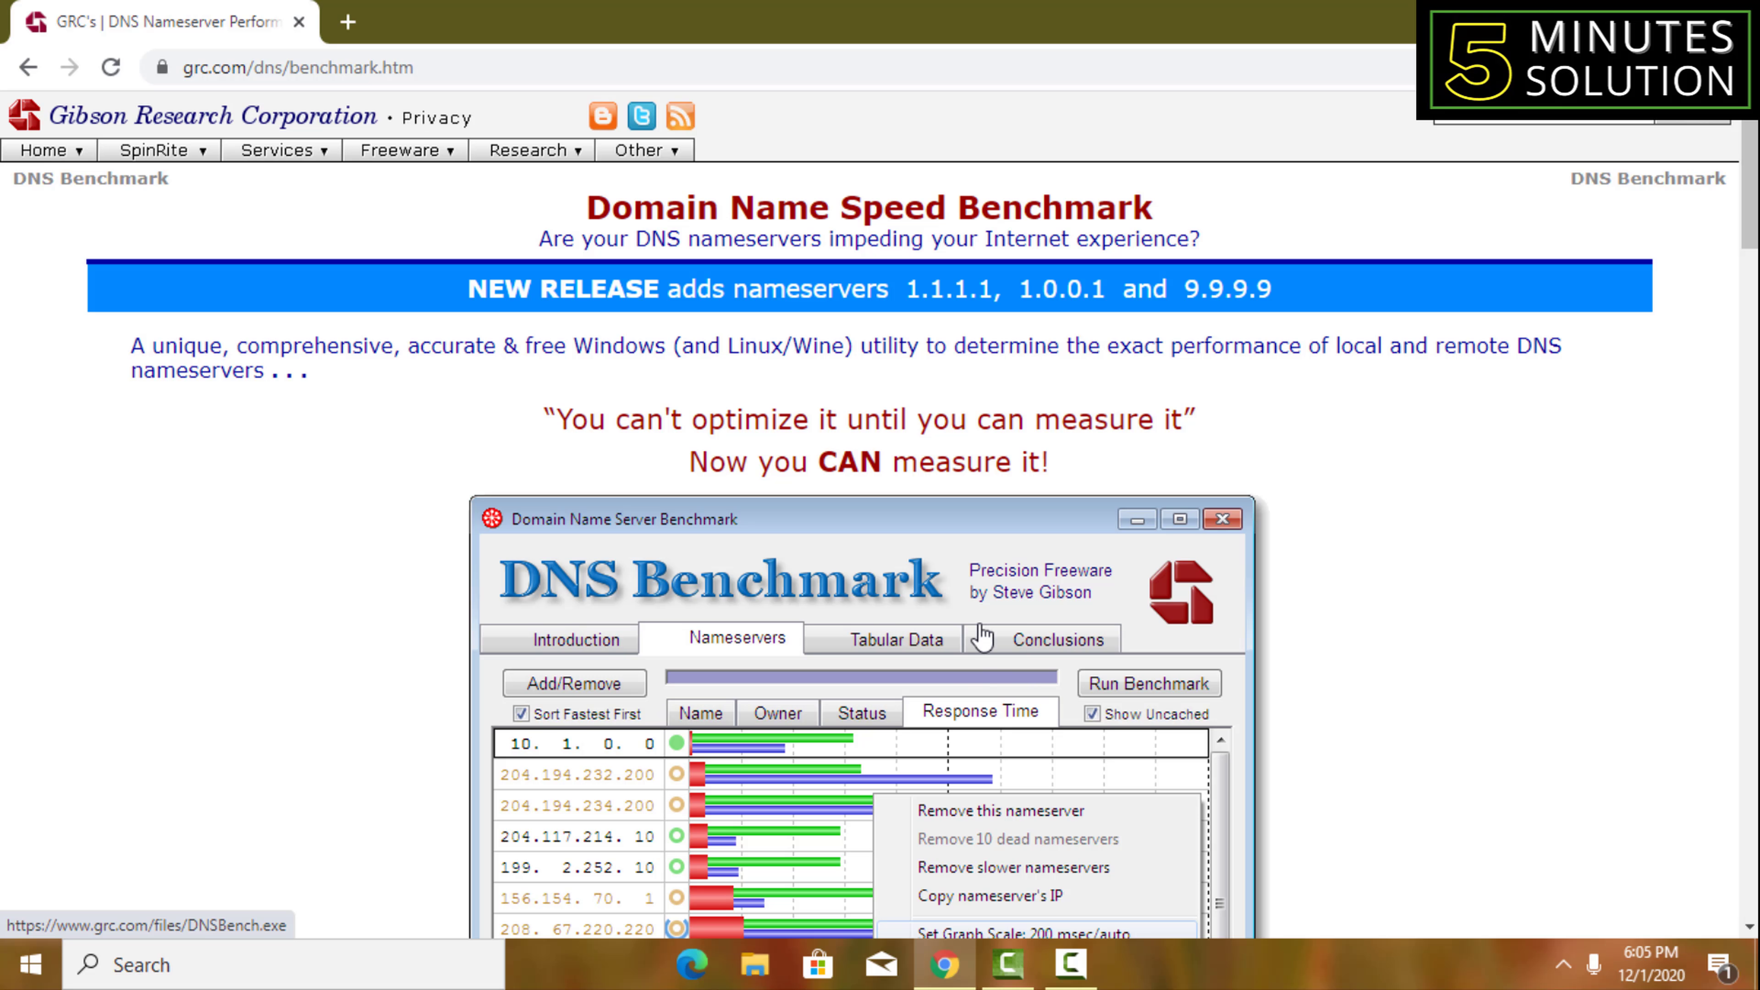
# - Download DNSBench.exe from the GRC page and show the newest download in its folder
pyautogui.click(972, 737)
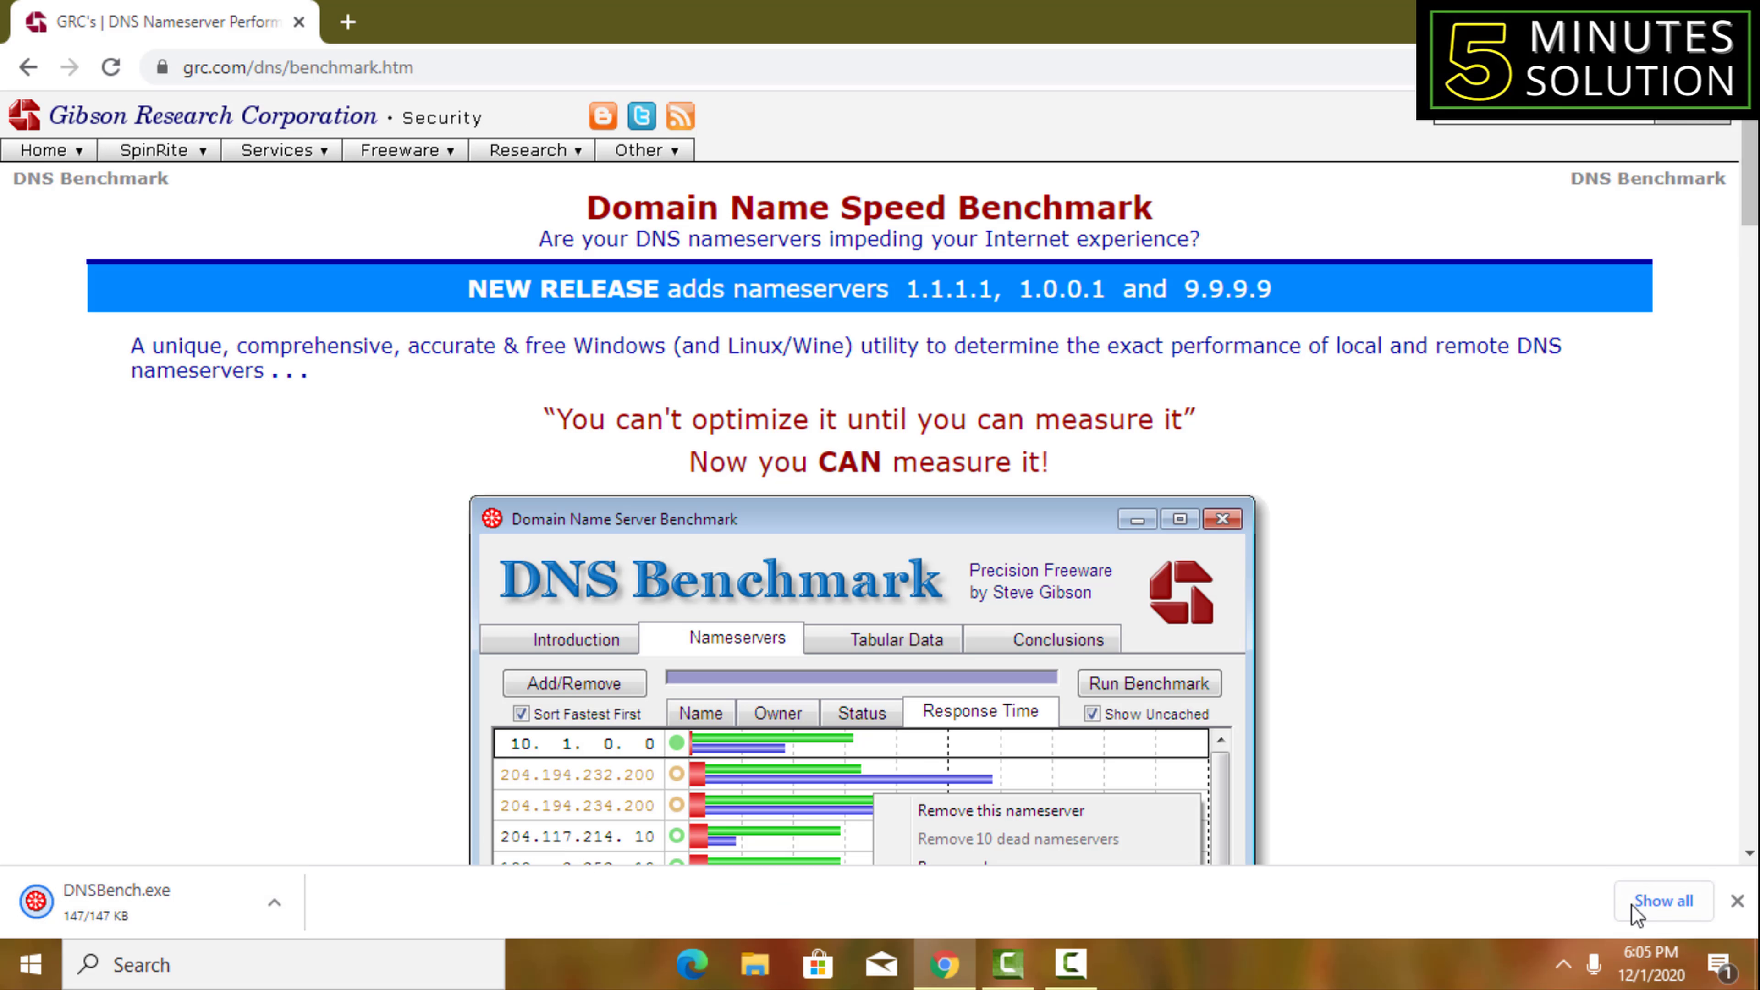
pyautogui.click(1664, 901)
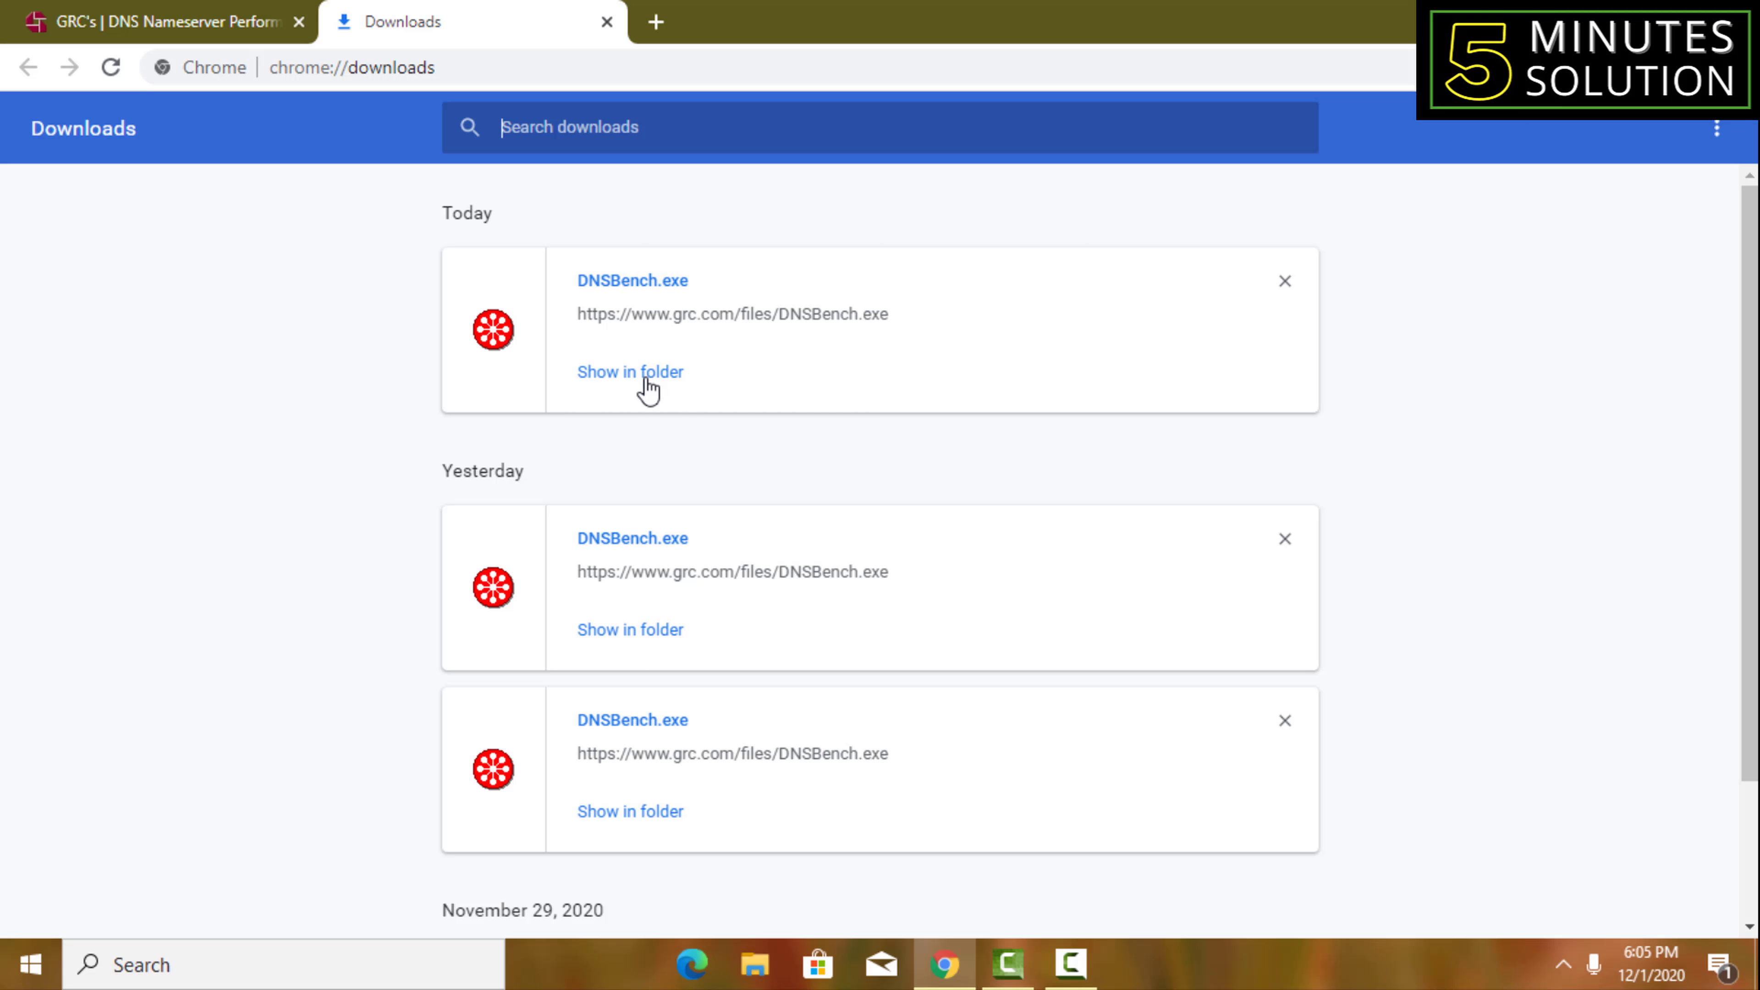
pyautogui.click(641, 377)
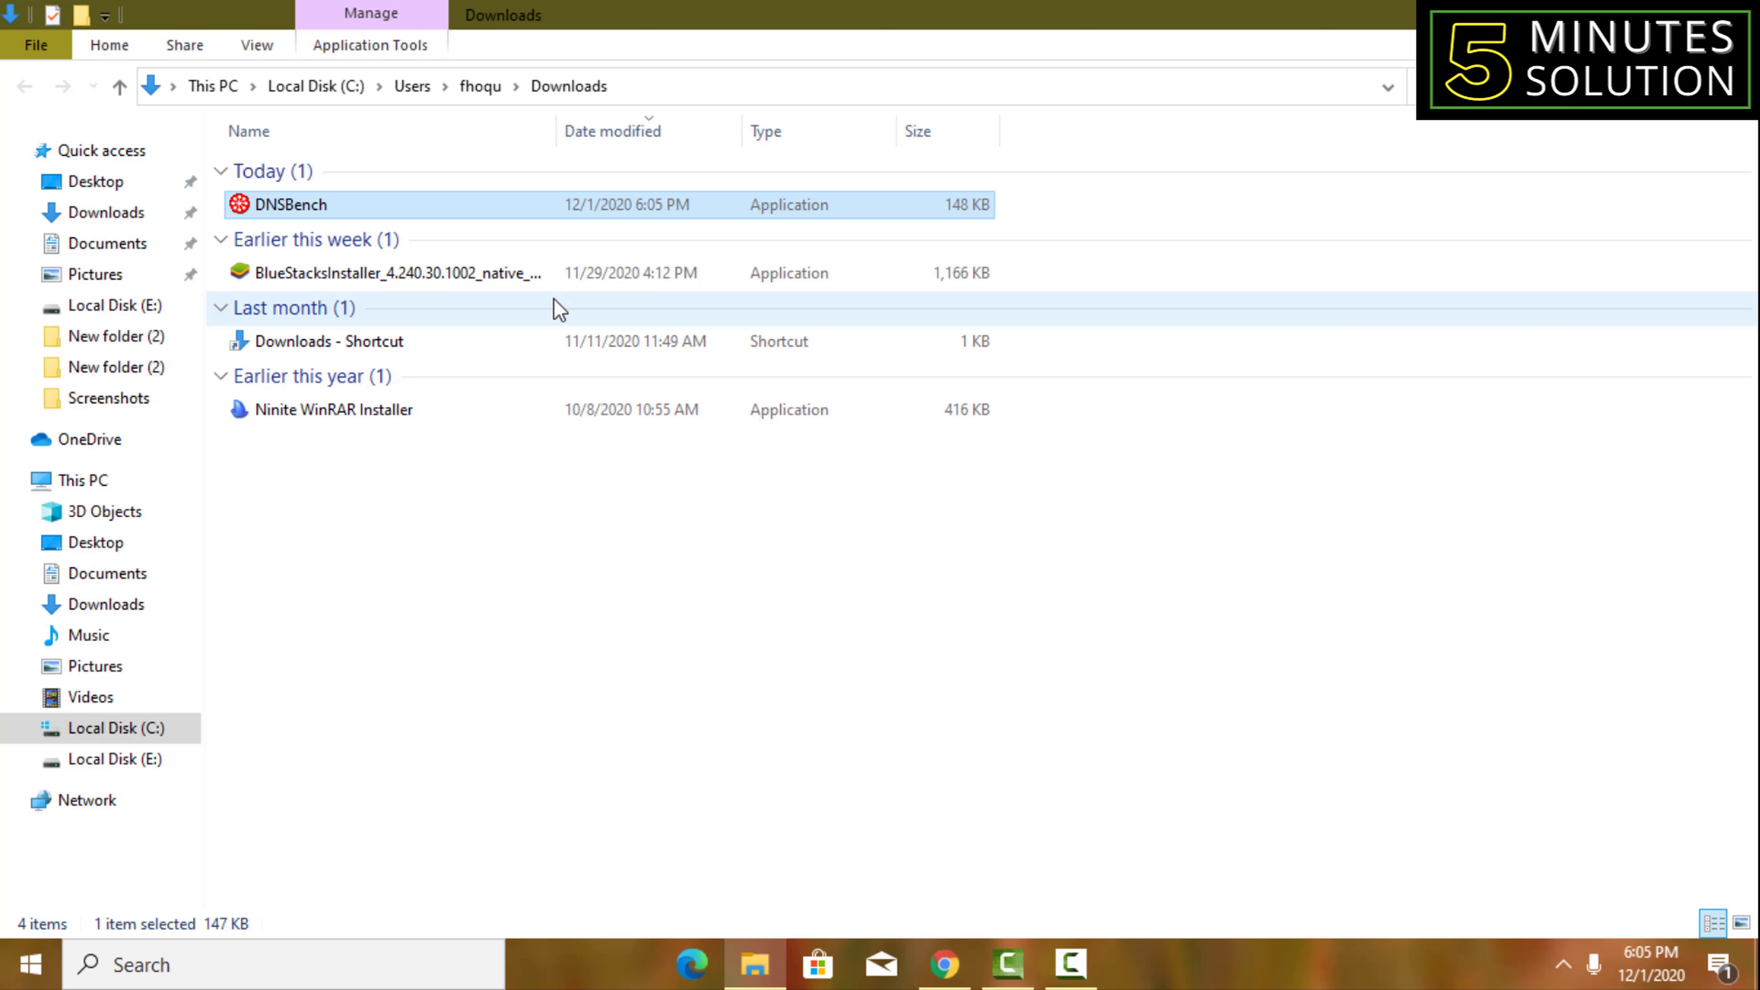
# - Move the DNSBench application from the Downloads folder to the desktop
pyautogui.rightClick(516, 207)
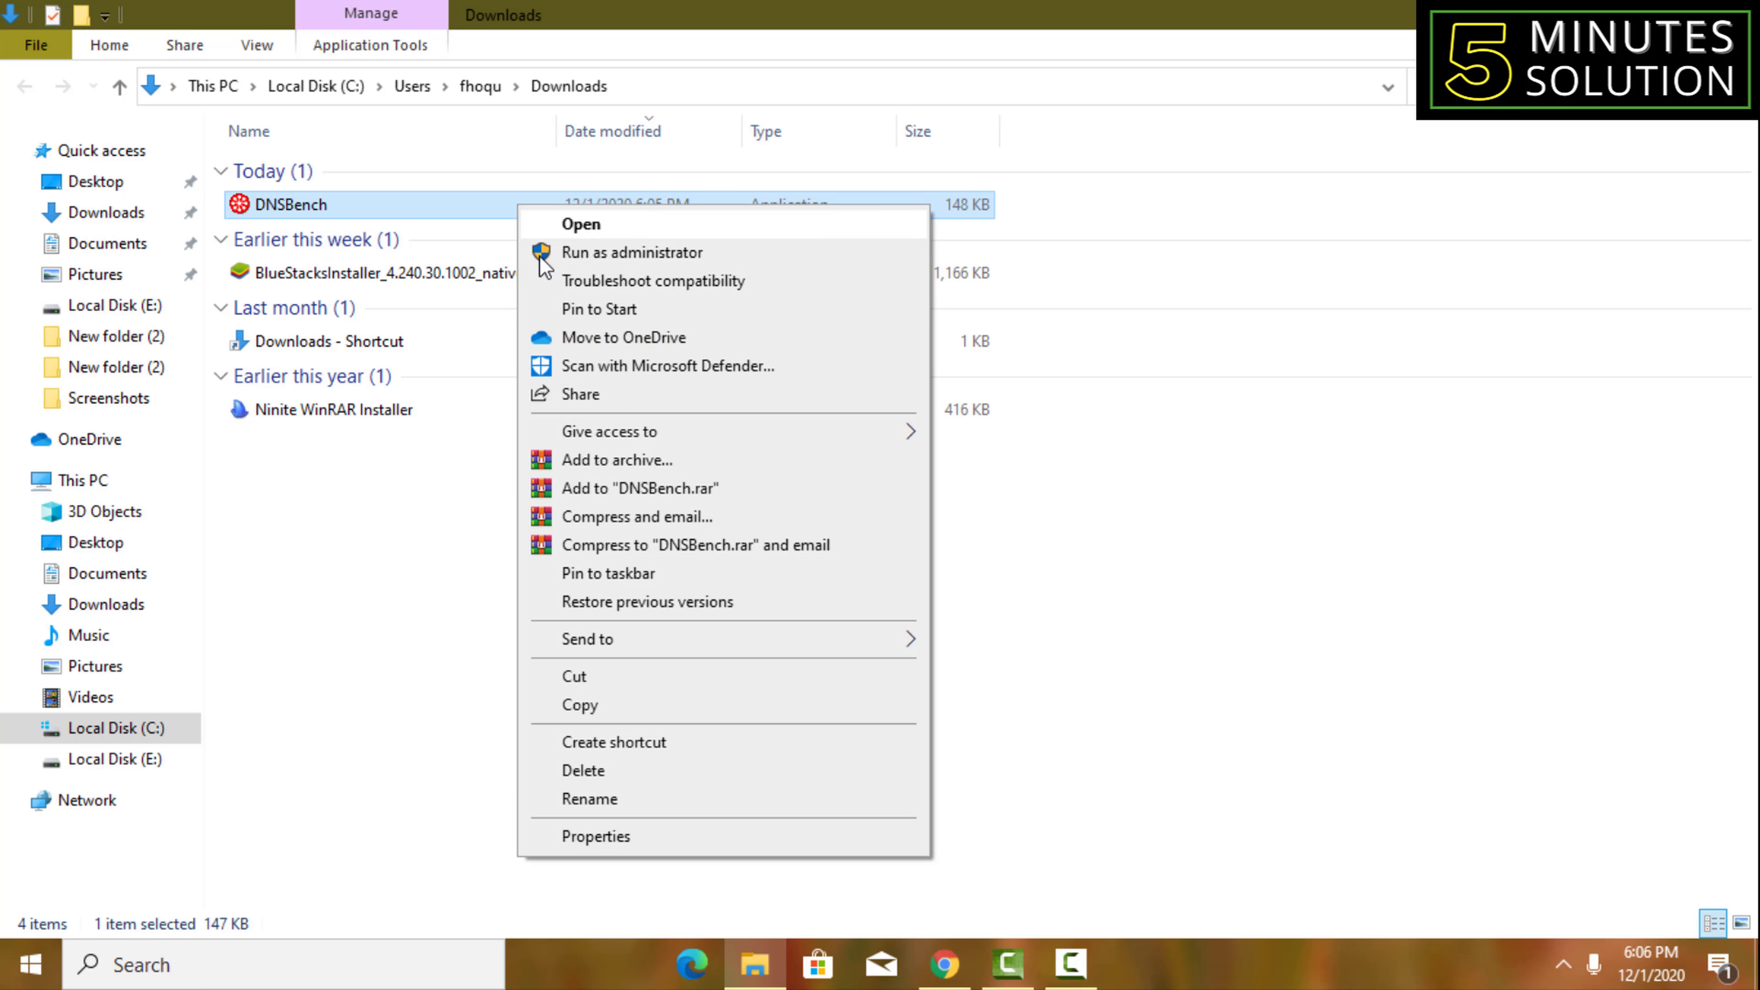
pyautogui.click(597, 678)
pyautogui.press('super+d')
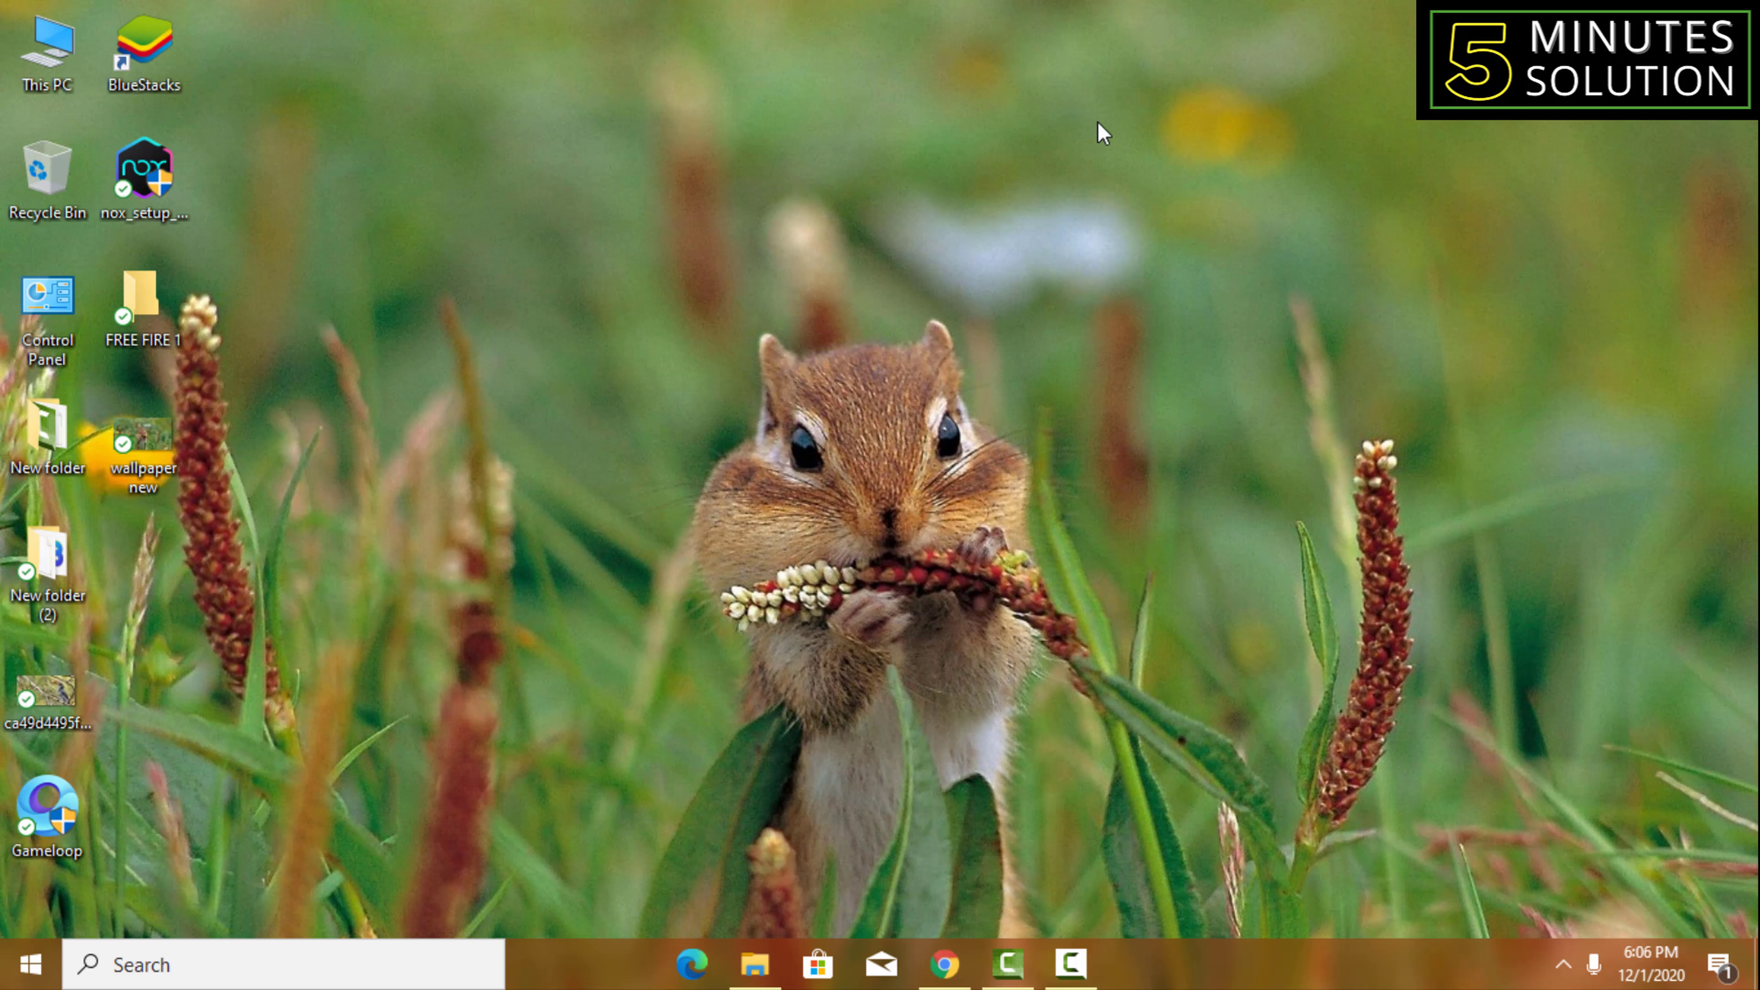
pyautogui.rightClick(1055, 53)
pyautogui.click(1138, 171)
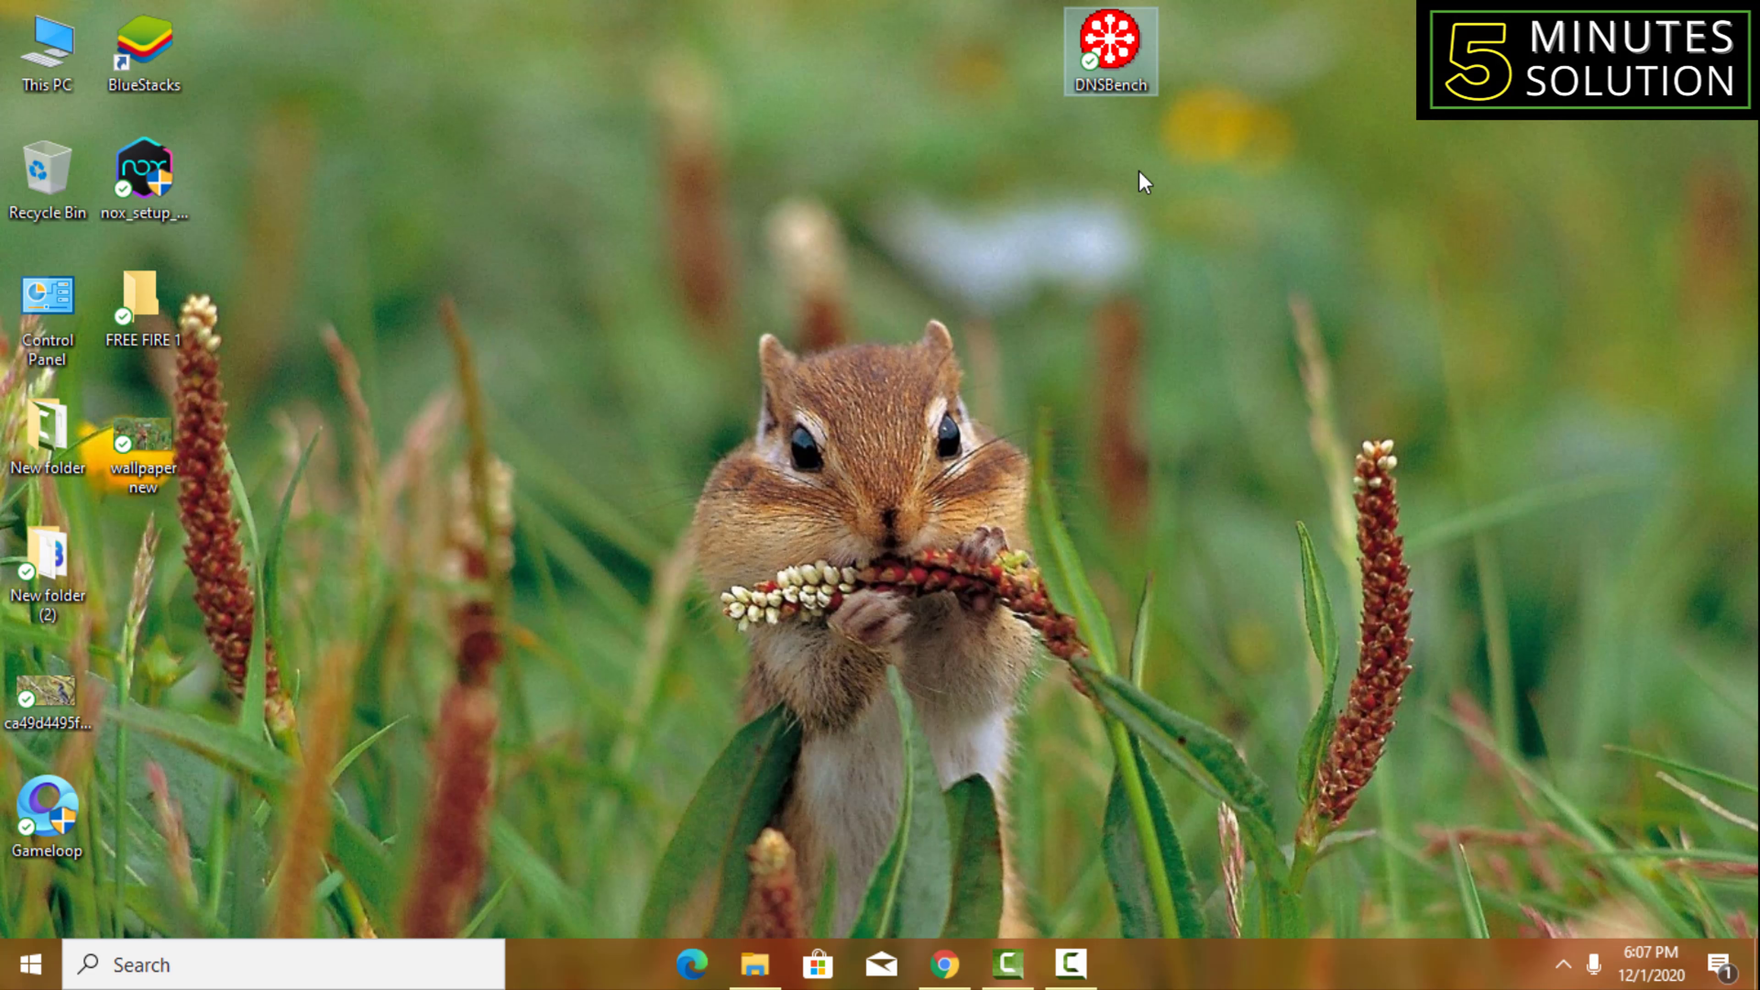
# - Launch DNSBench from the desktop, move its window higher and display the list of nameservers
pyautogui.doubleClick(1104, 59)
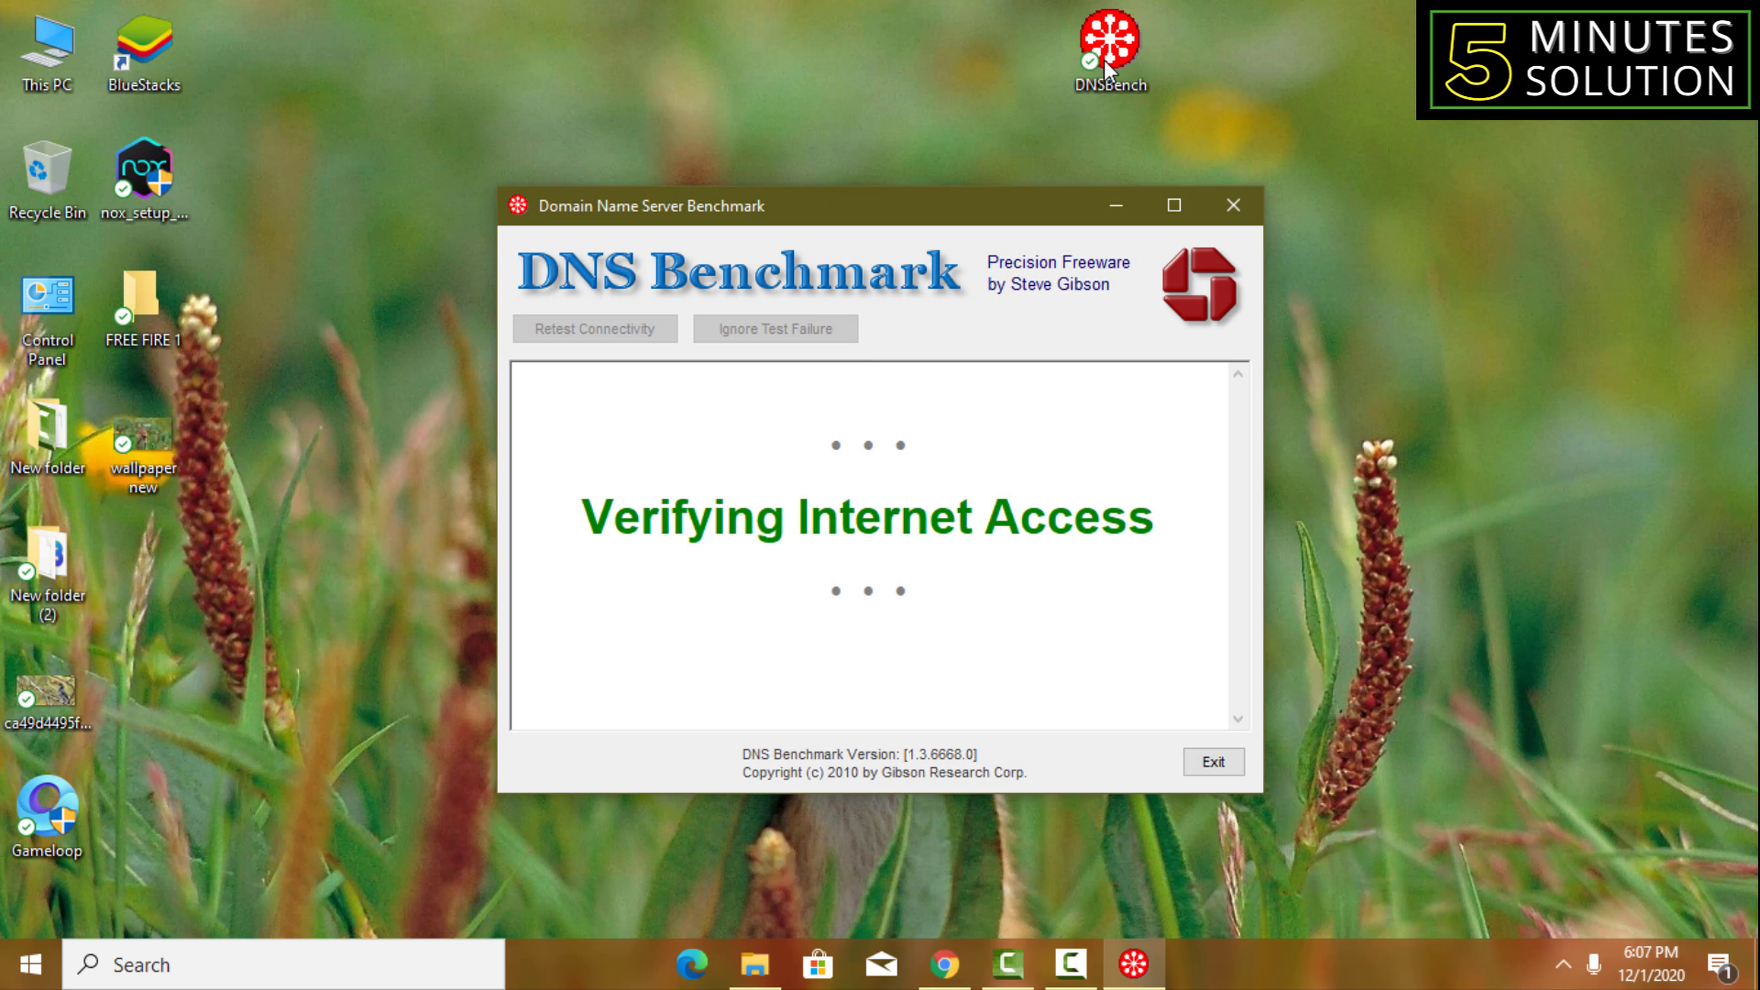
pyautogui.moveTo(989, 225); pyautogui.dragTo(991, 134)
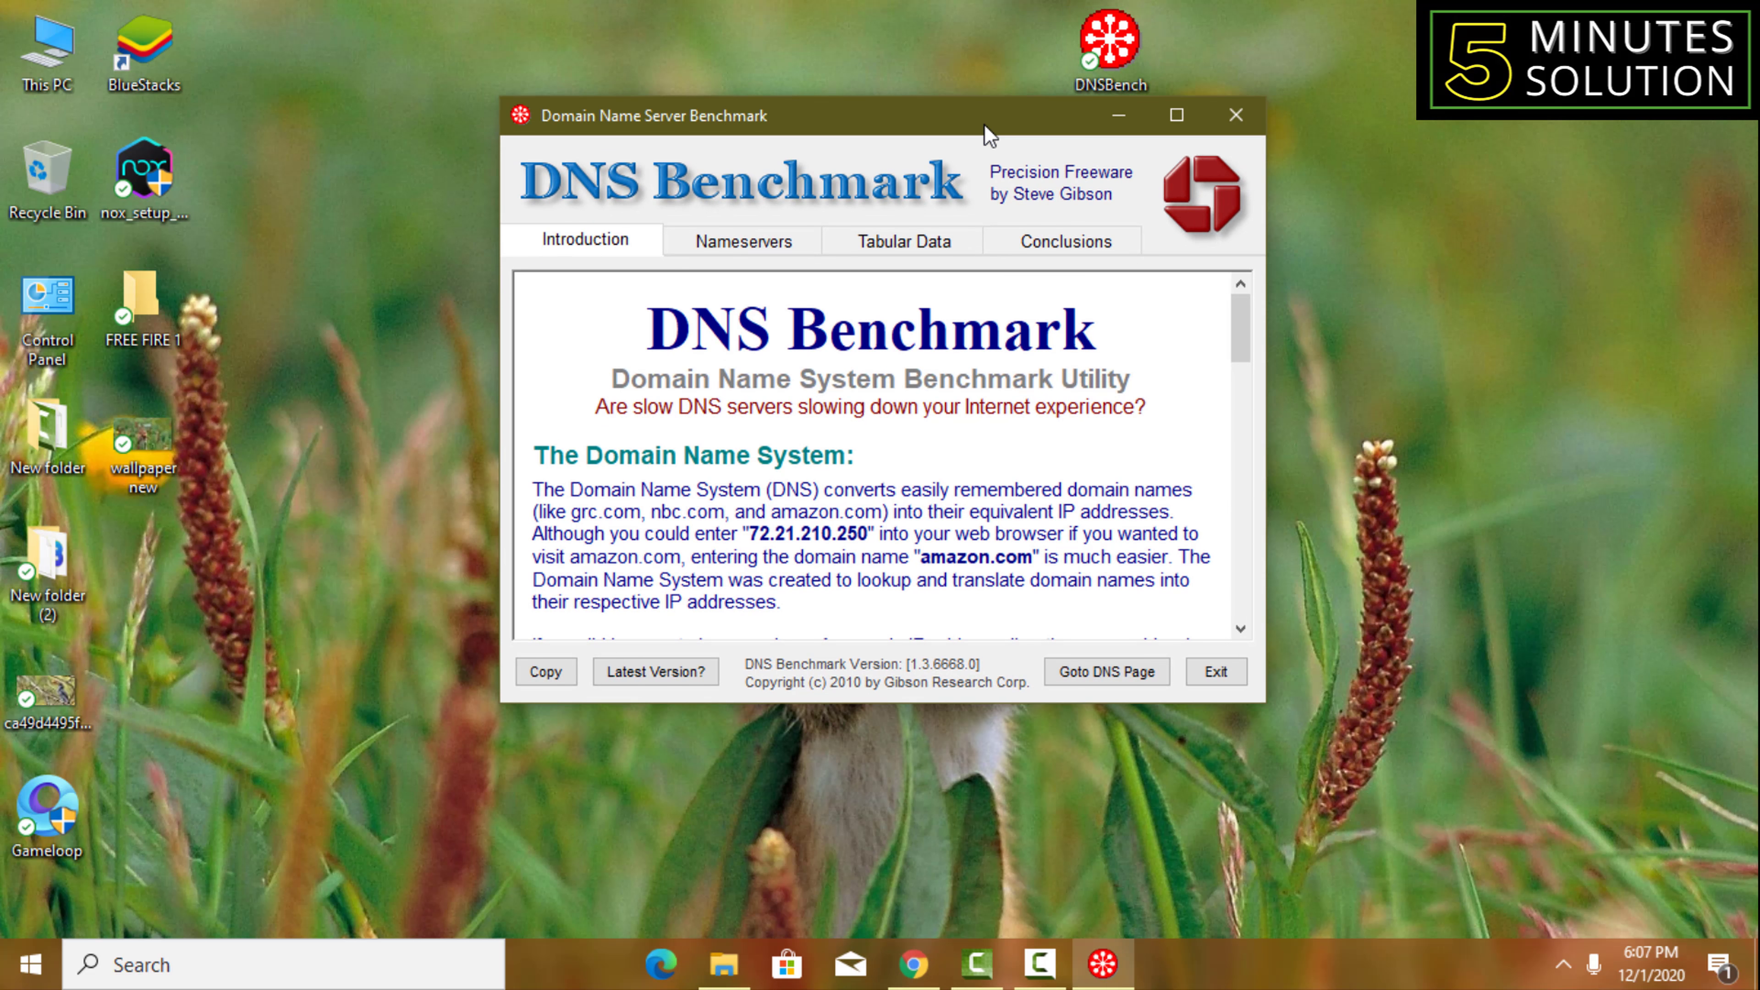
pyautogui.click(758, 242)
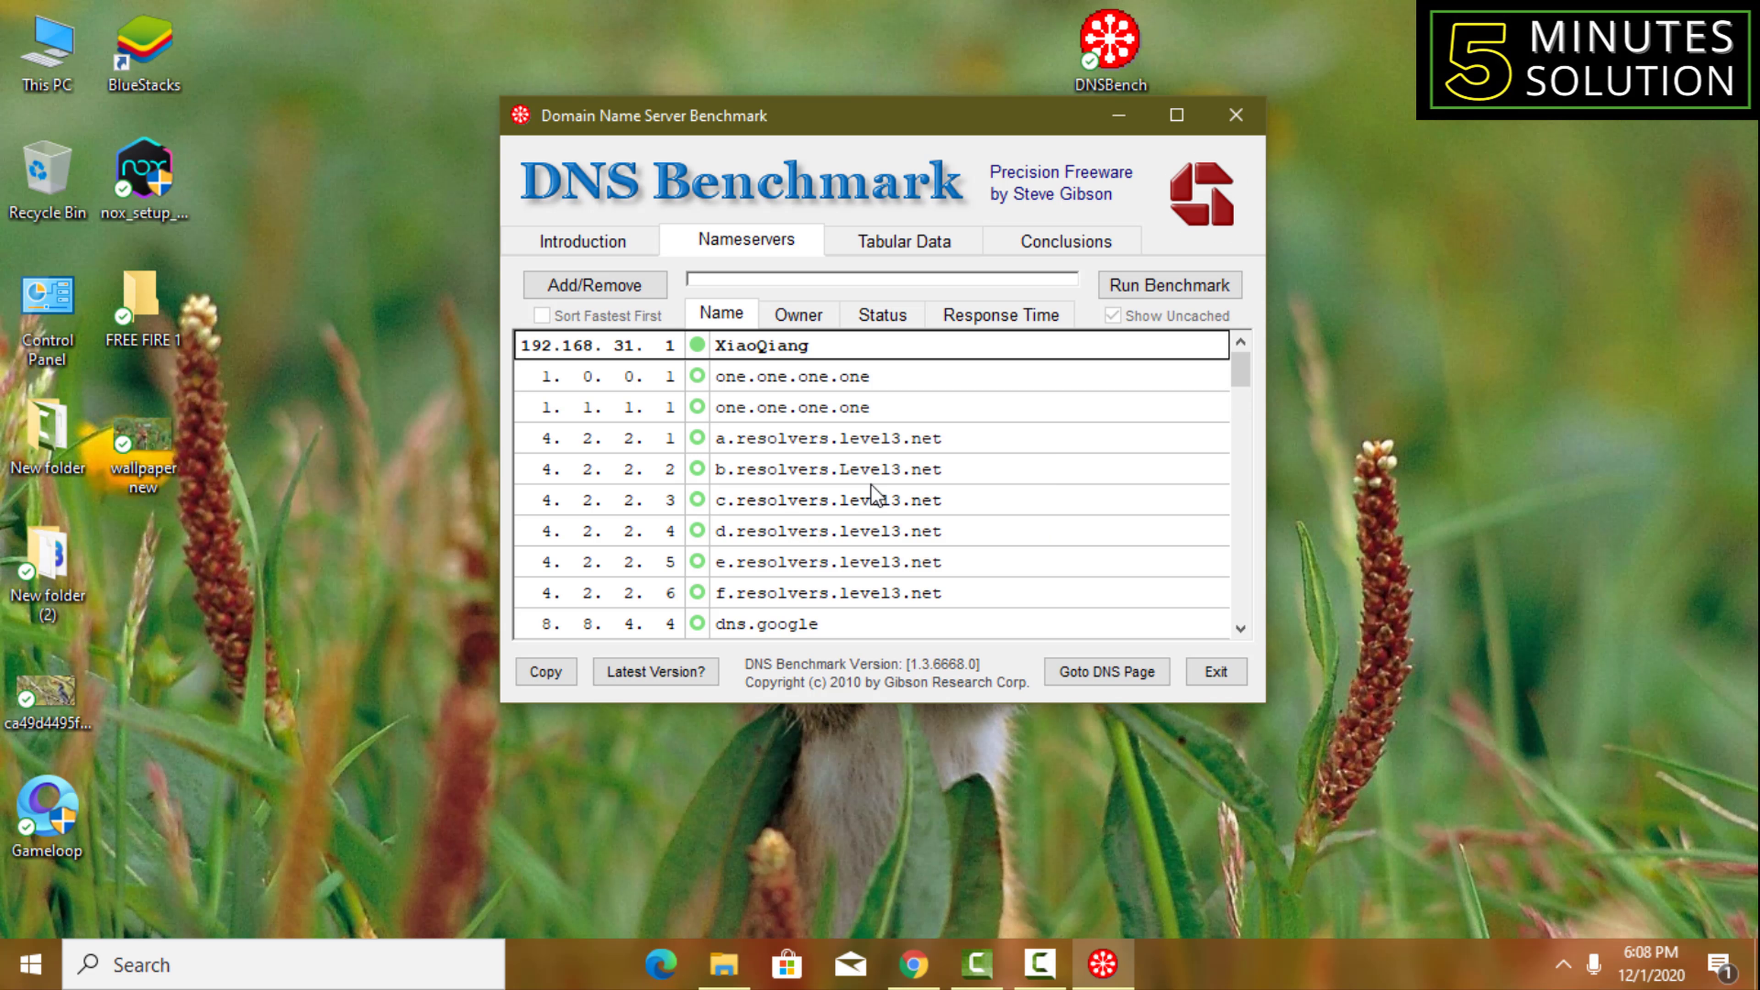
# - Run the nameserver benchmark to compare response times, stop it early, and close DNS Benchmark
pyautogui.click(1157, 286)
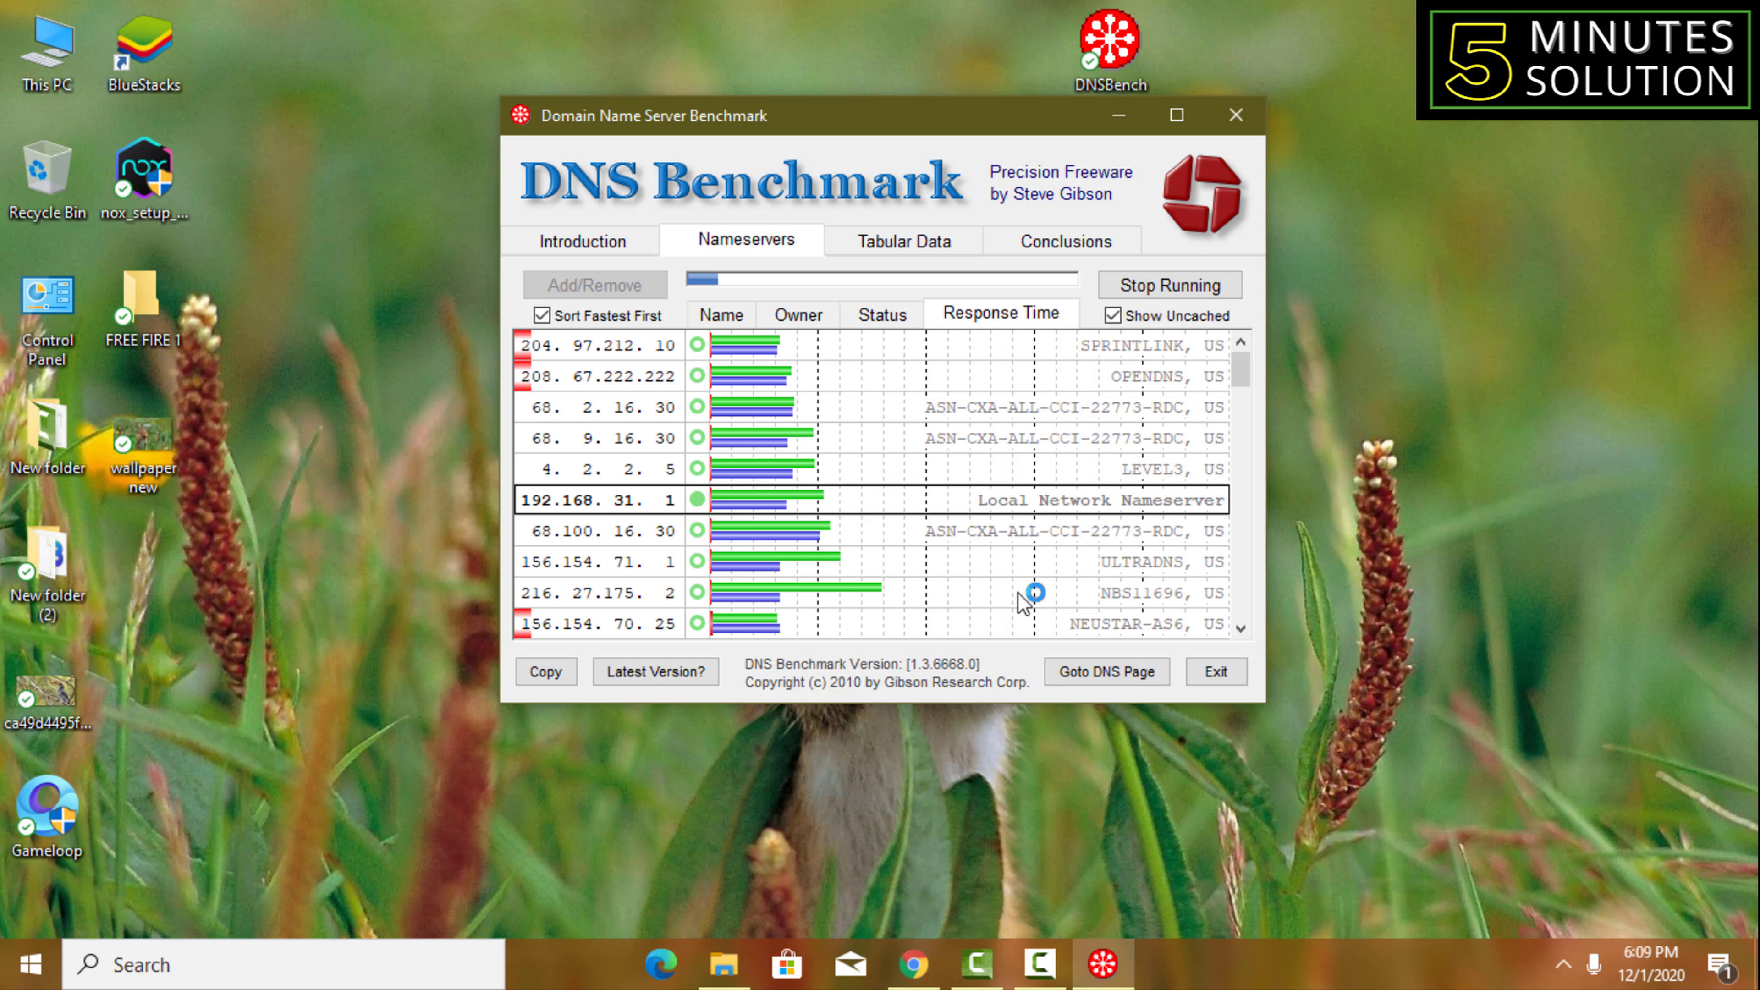
pyautogui.click(1159, 289)
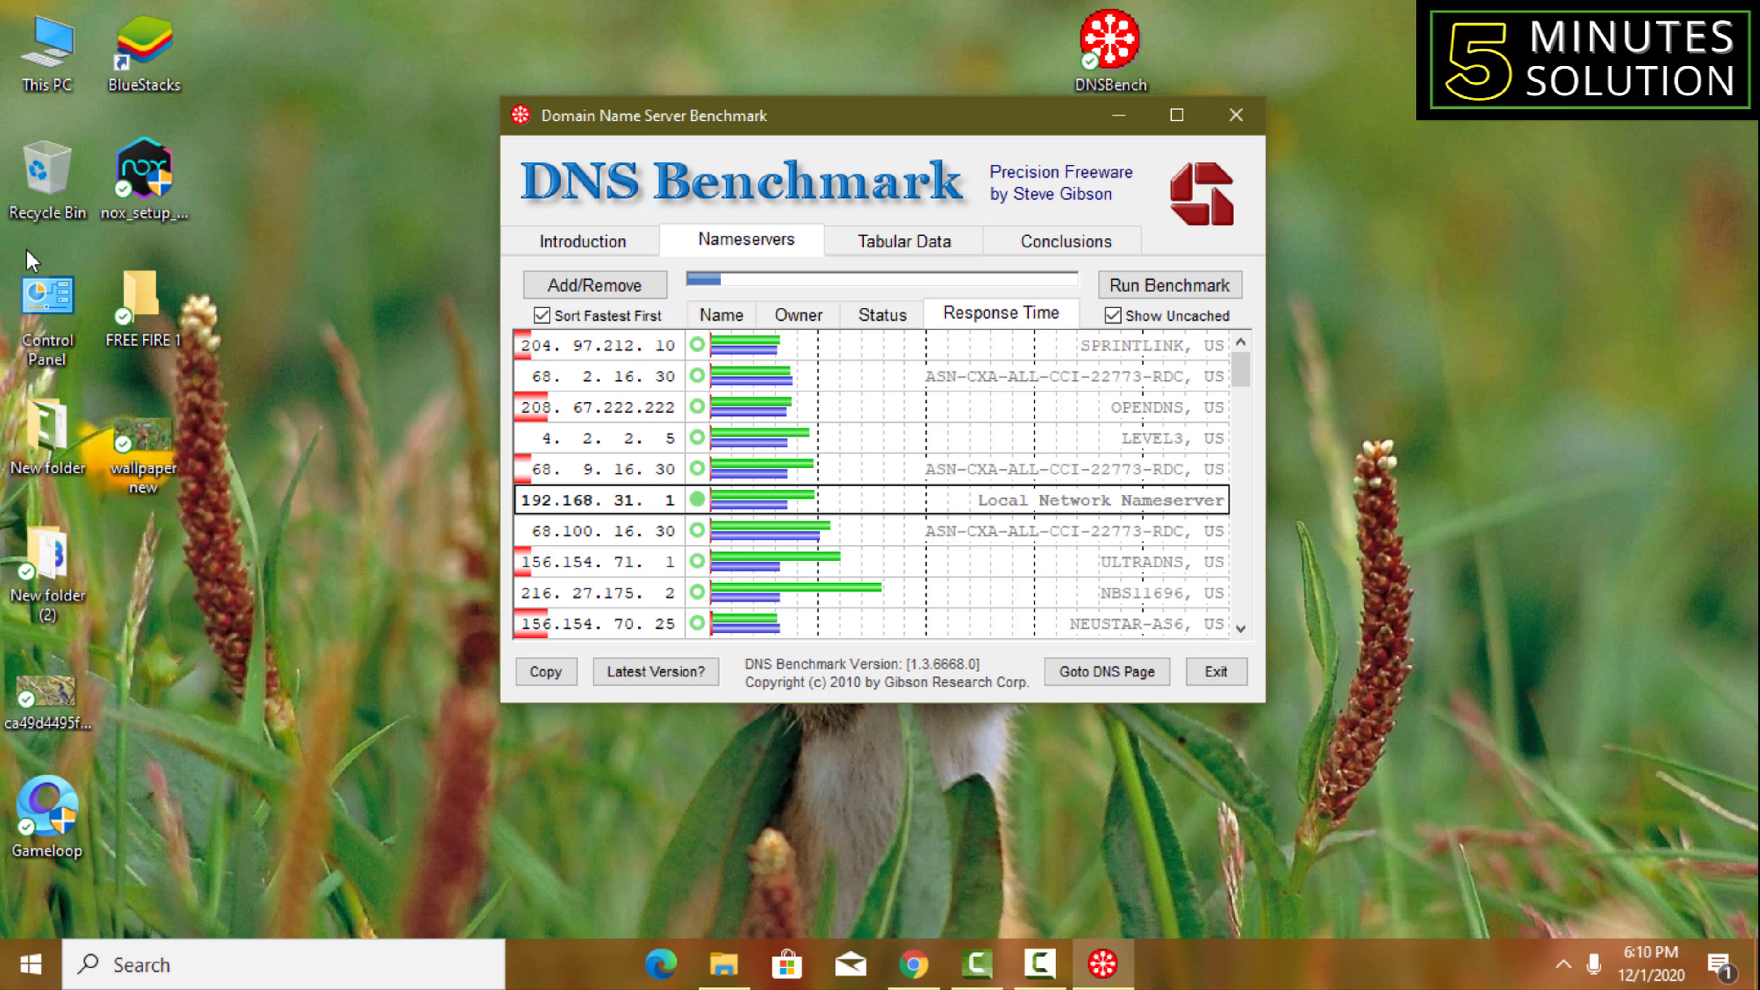
pyautogui.click(1236, 115)
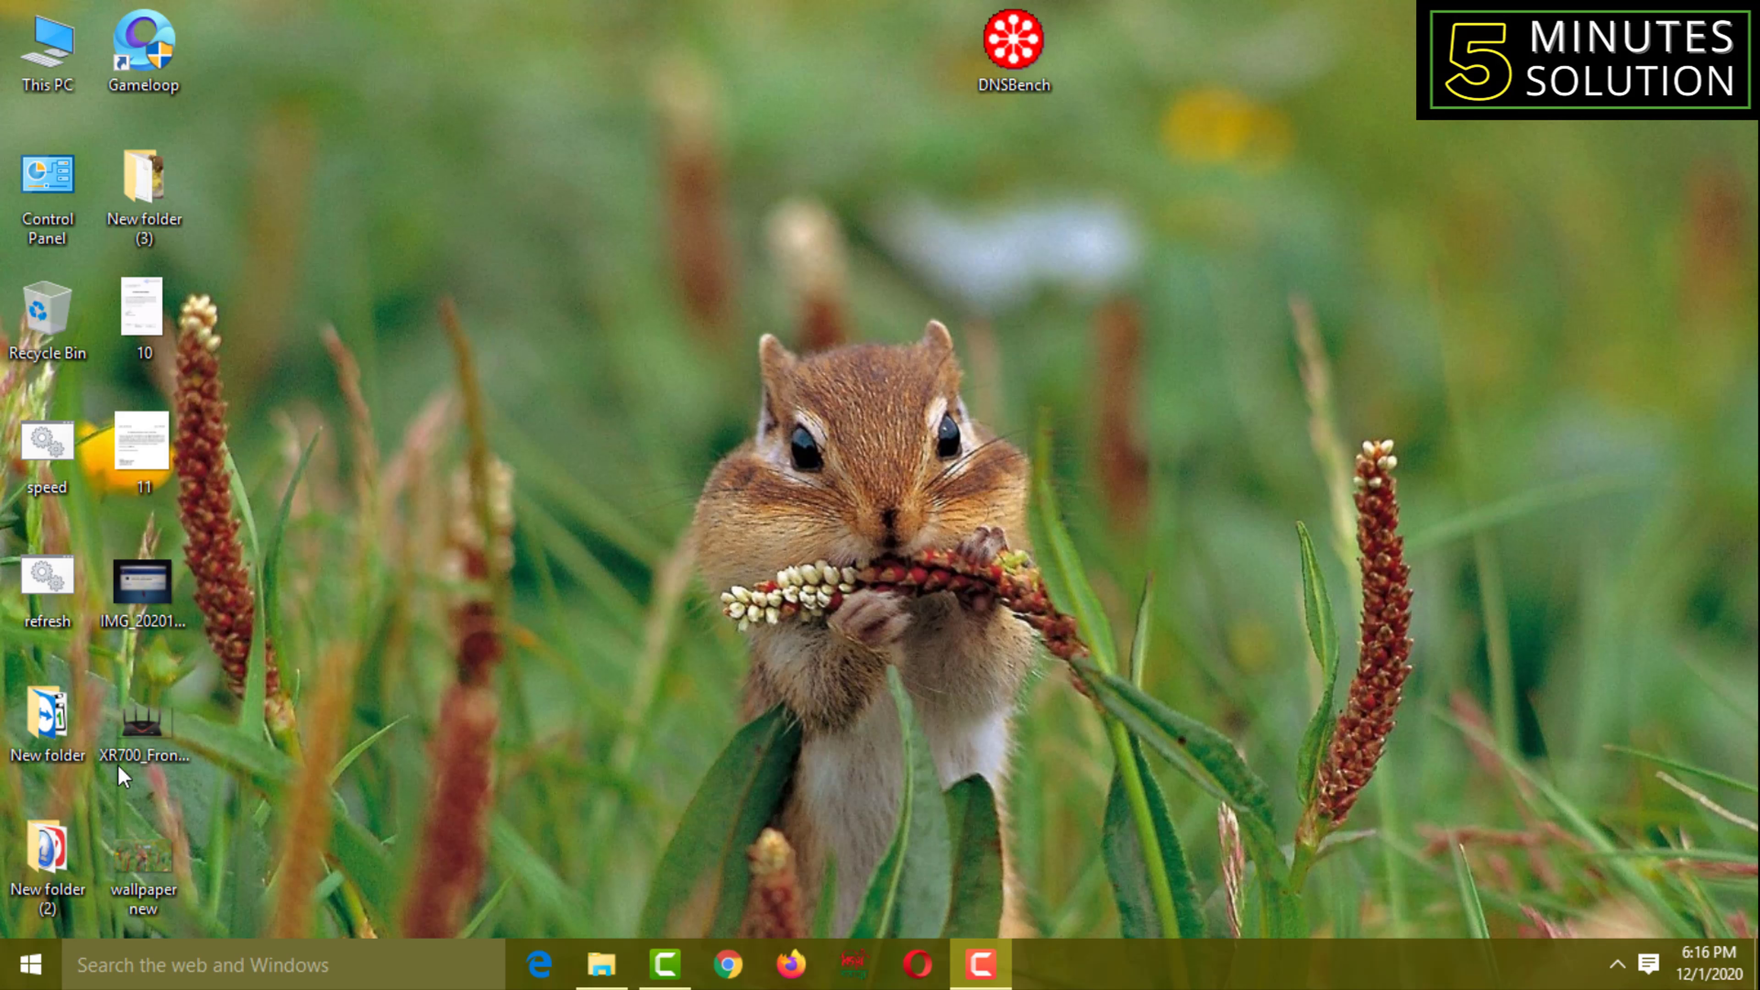
# - Open the network adapter options from the Ethernet section of Windows Network & Internet settings
pyautogui.click(31, 966)
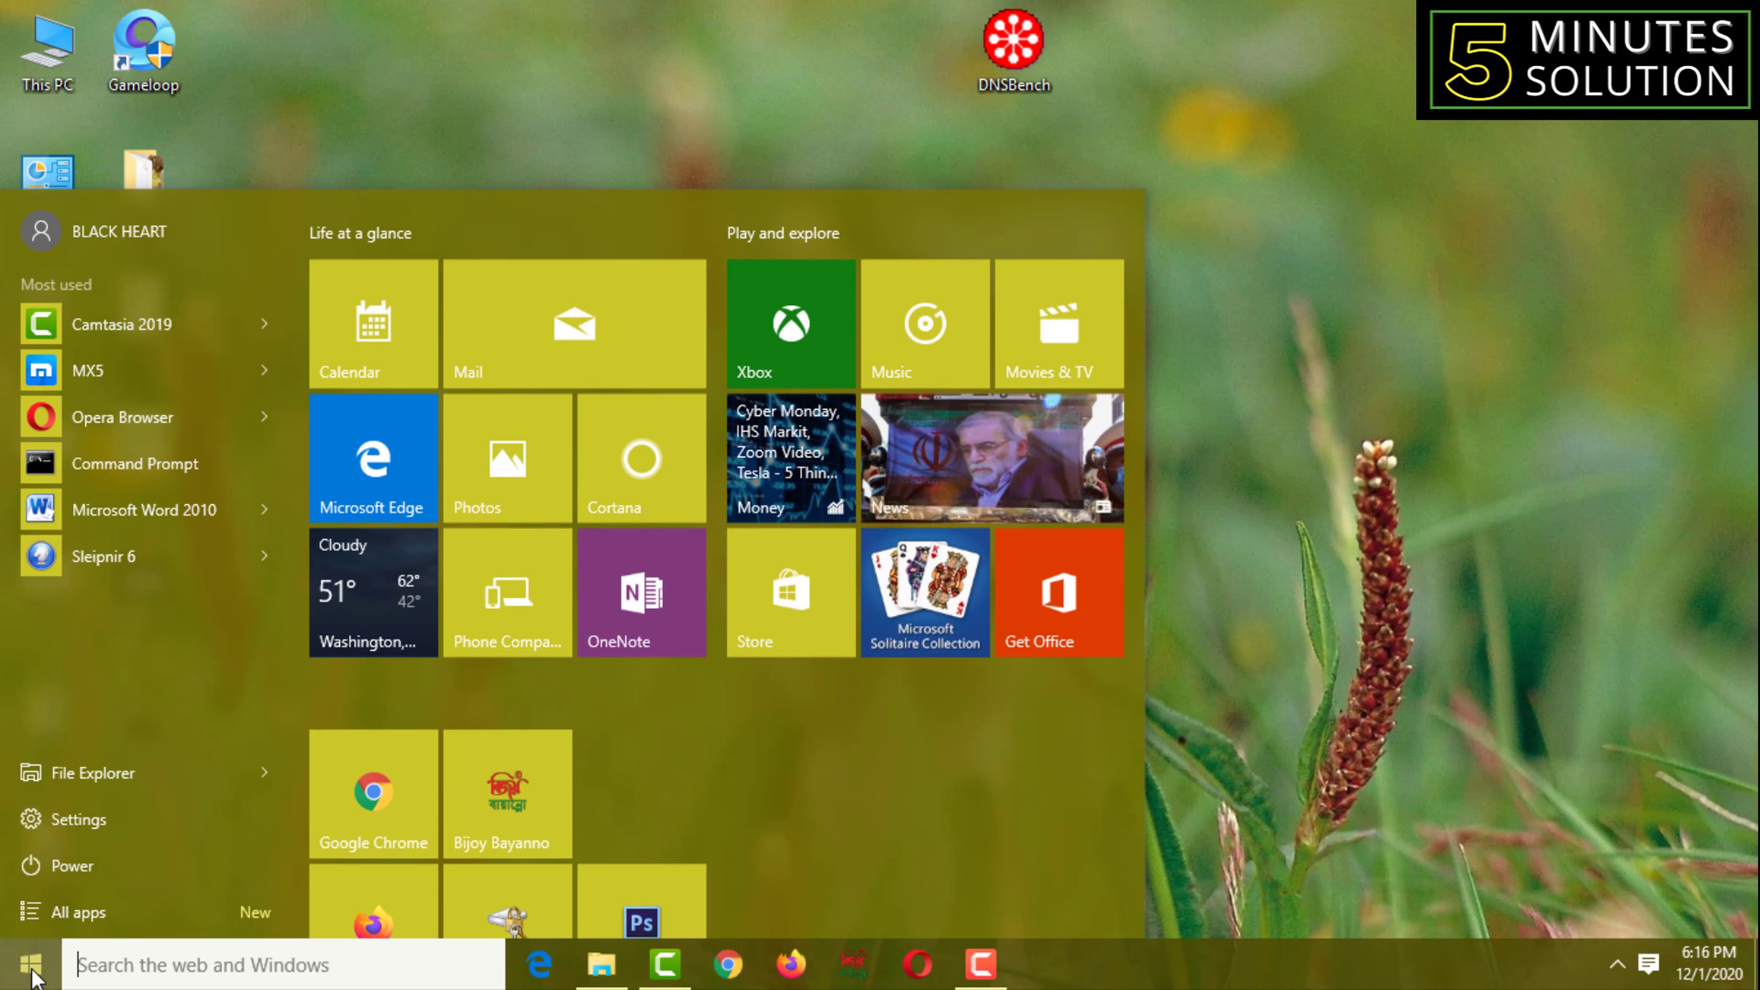
pyautogui.click(71, 825)
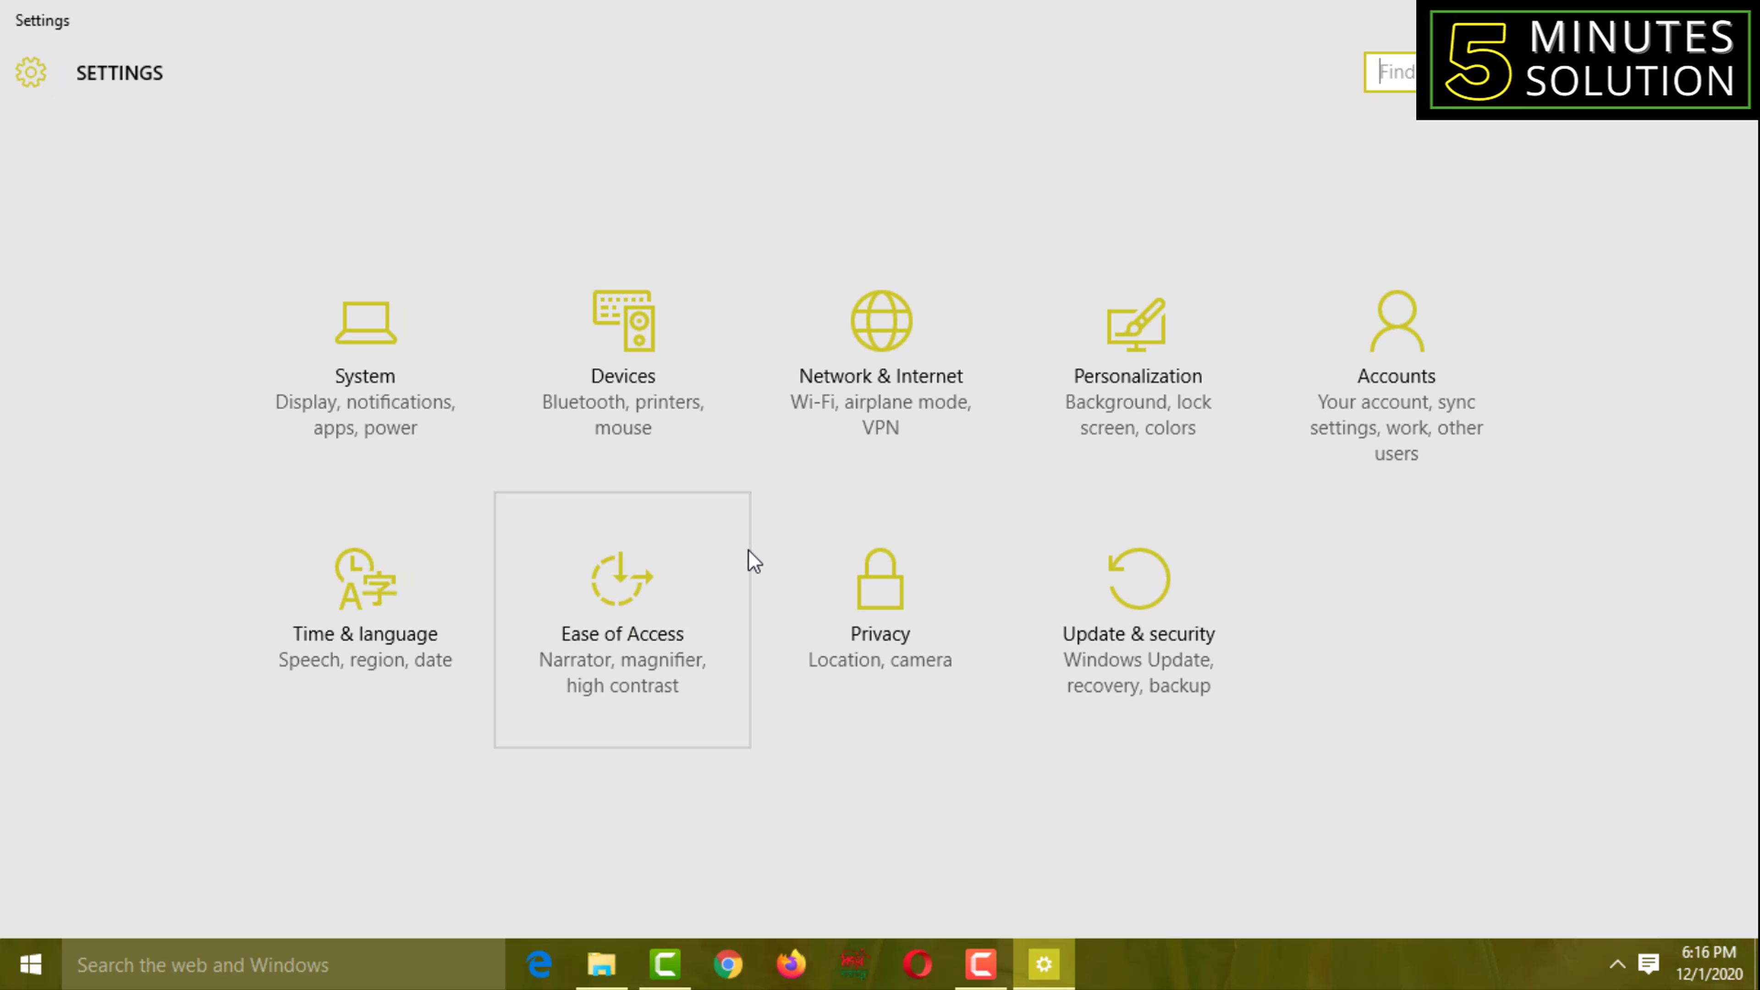
pyautogui.click(924, 377)
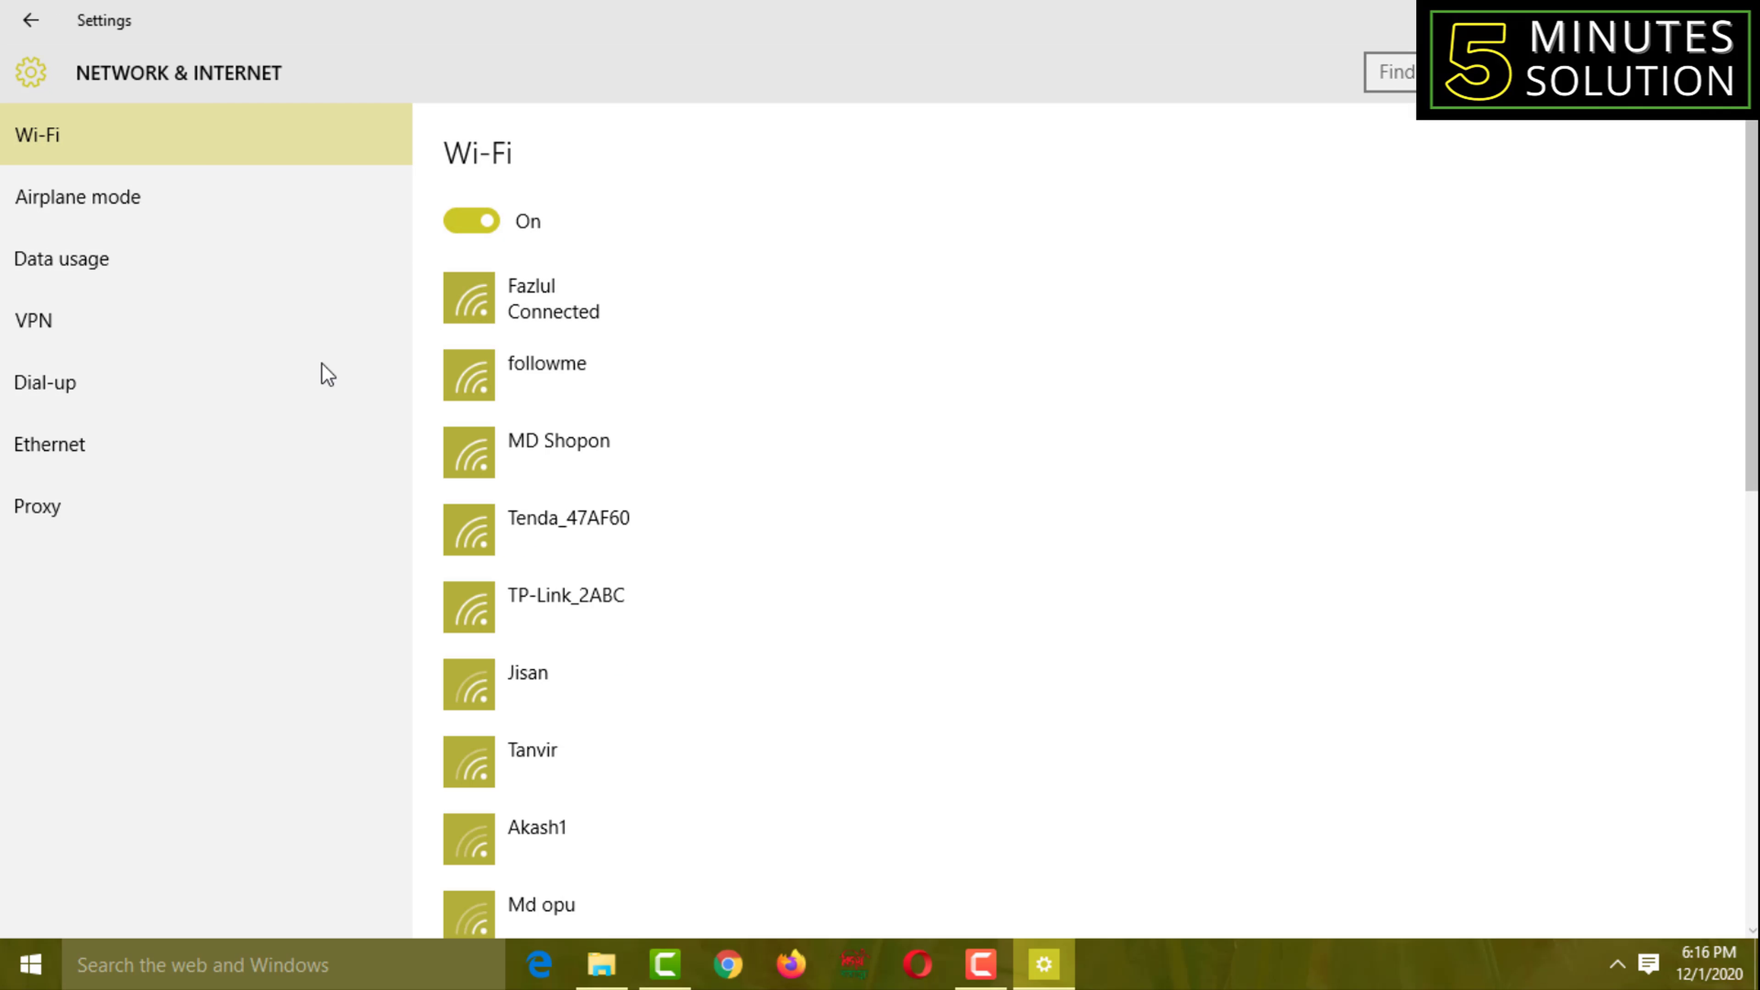
pyautogui.click(58, 445)
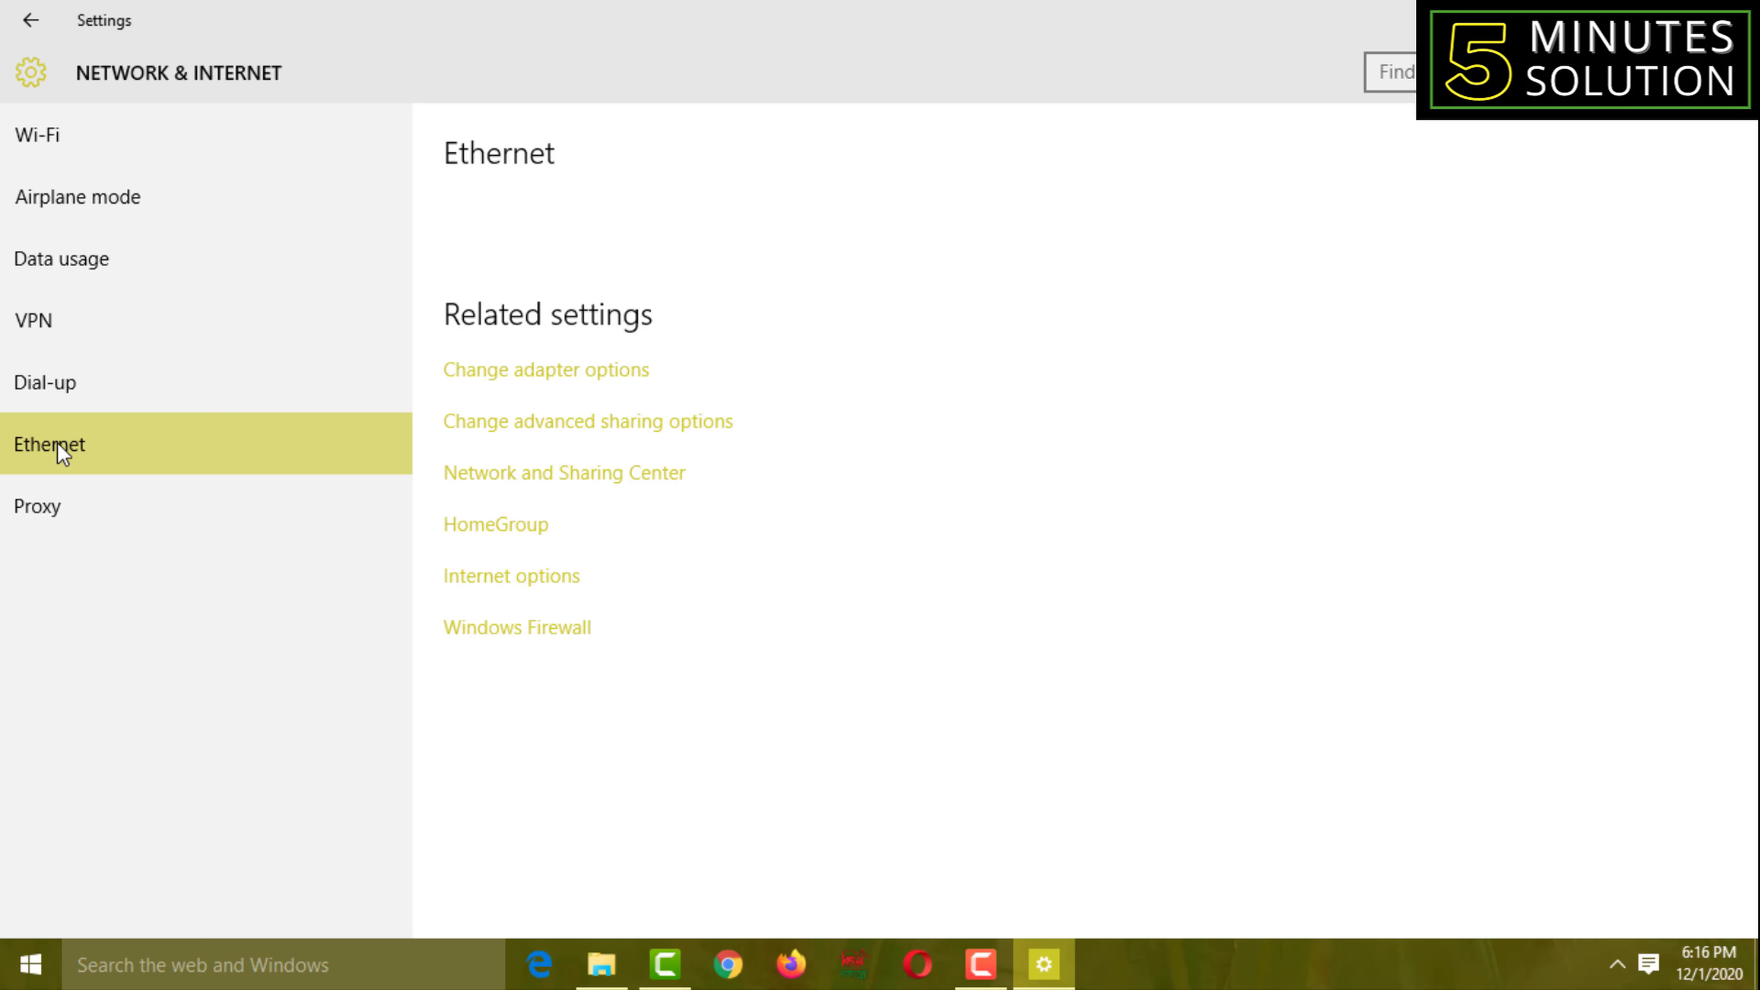
pyautogui.click(552, 375)
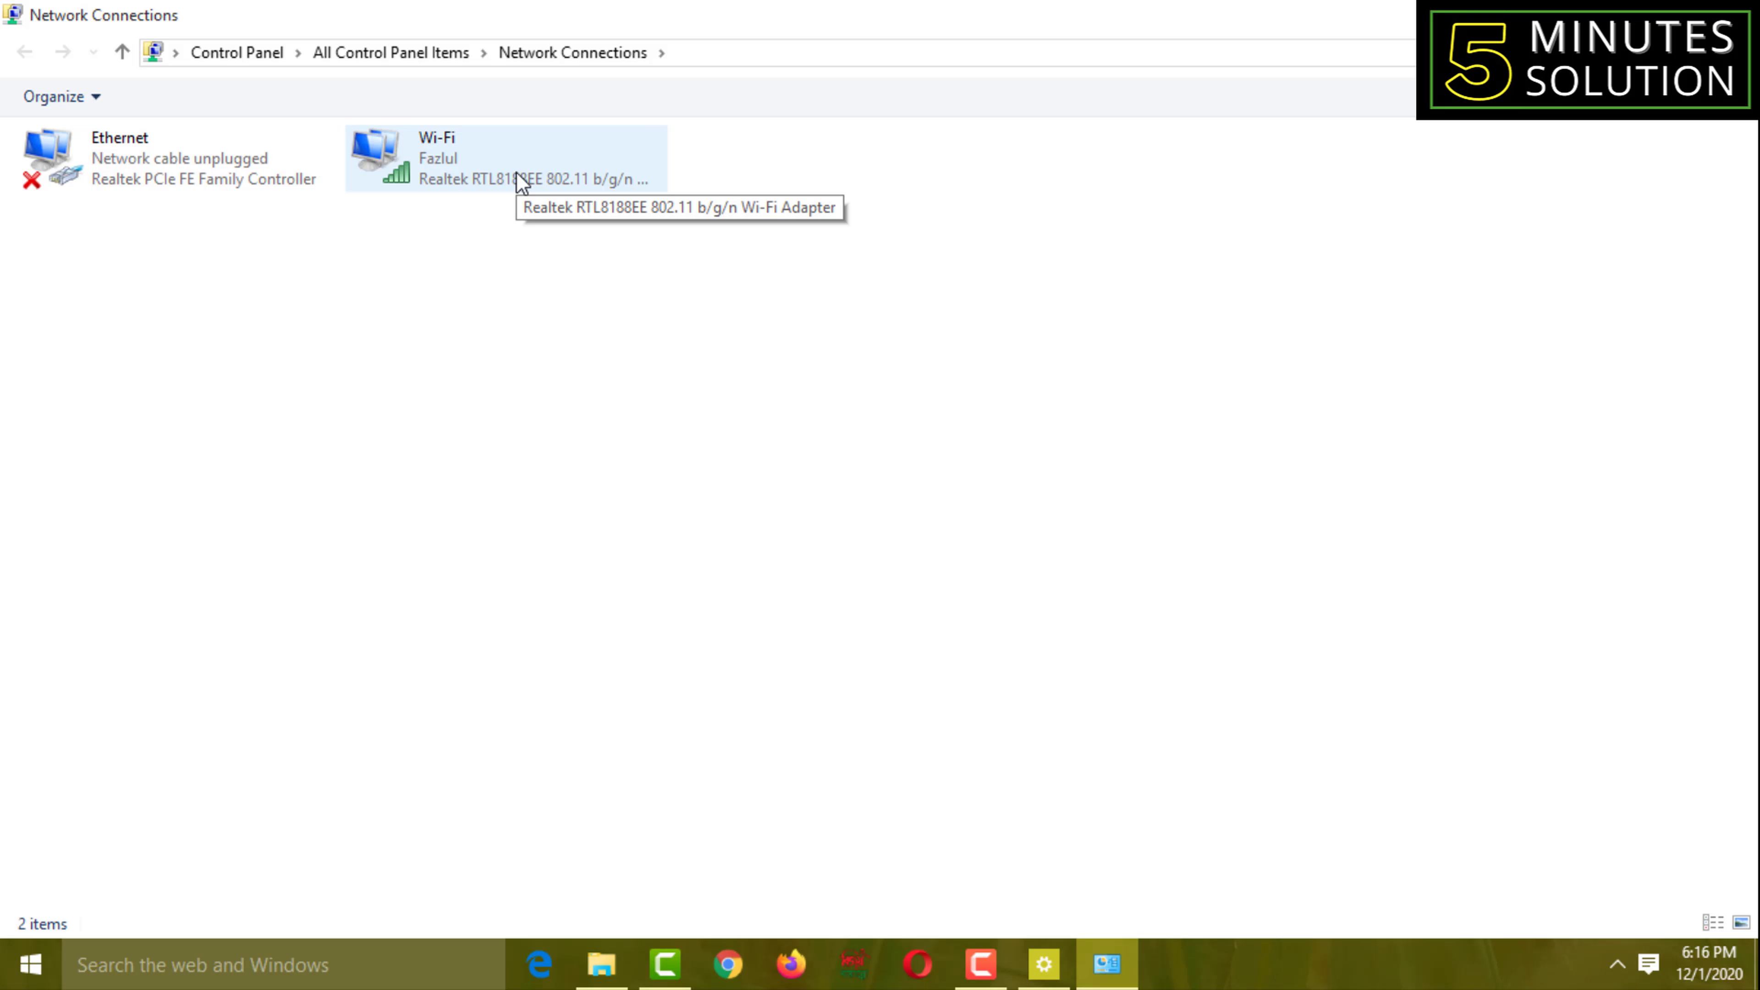
# - Open the Internet Protocol Version 4 (TCP/IPv4) properties of the Wi-Fi adapter
pyautogui.click(496, 179)
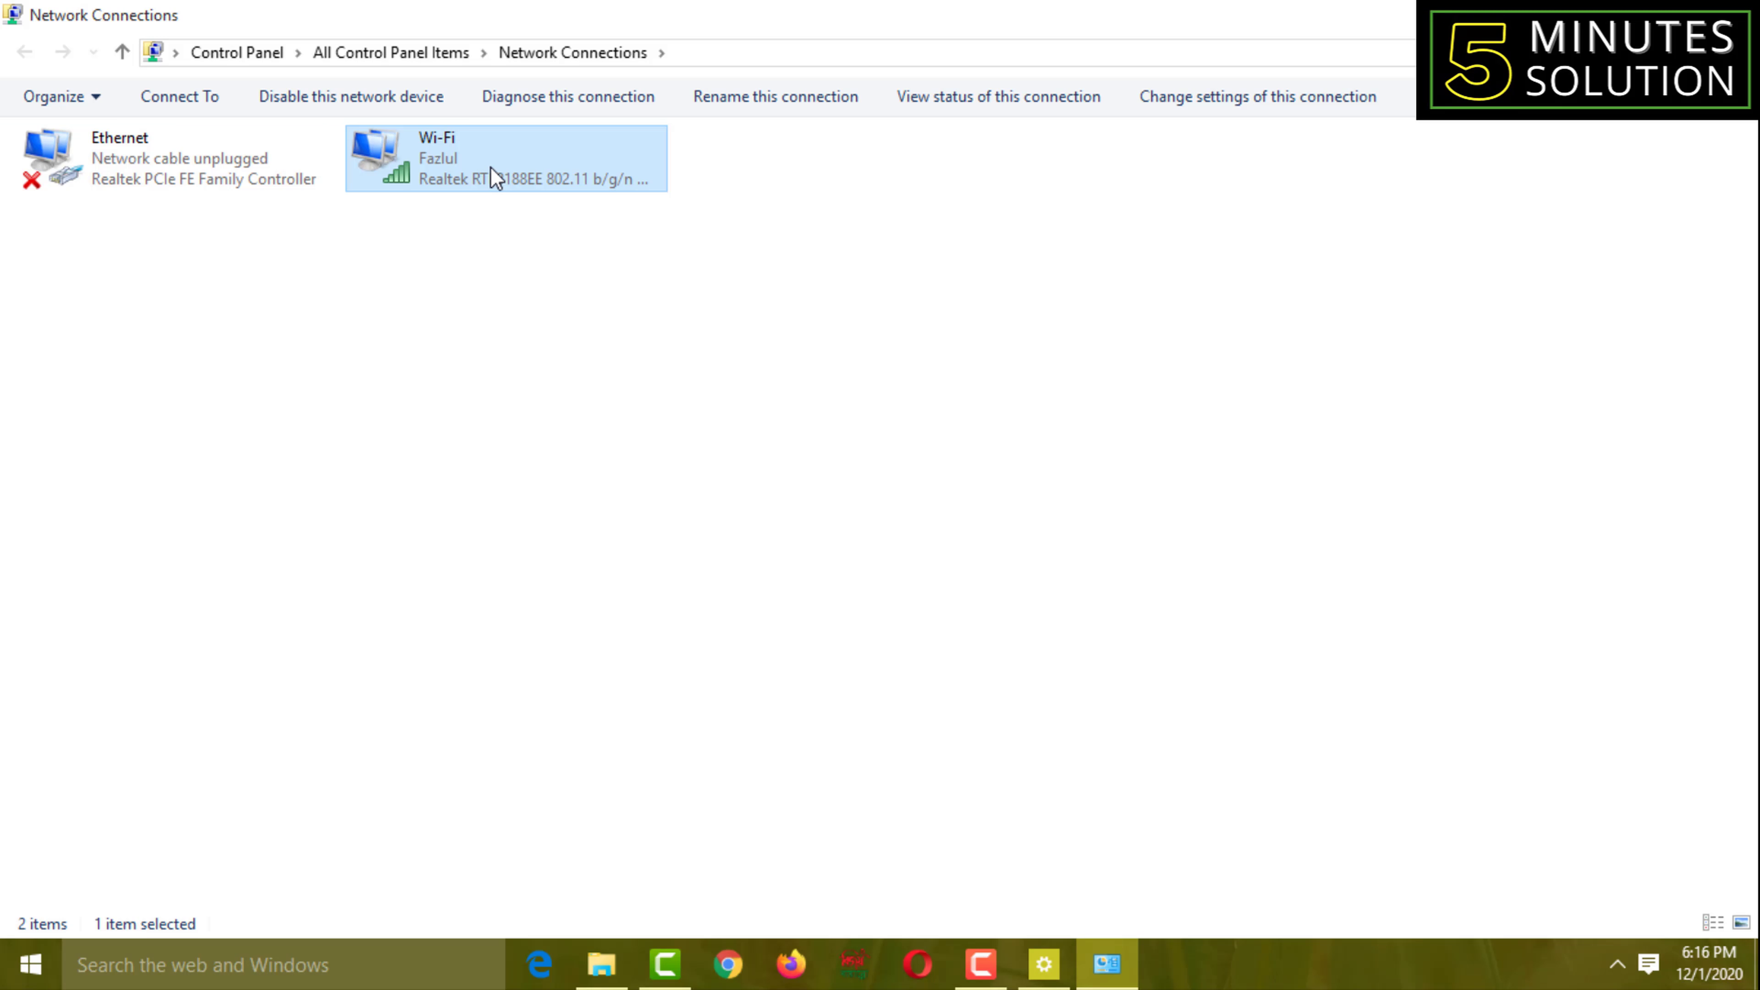
pyautogui.rightClick(495, 179)
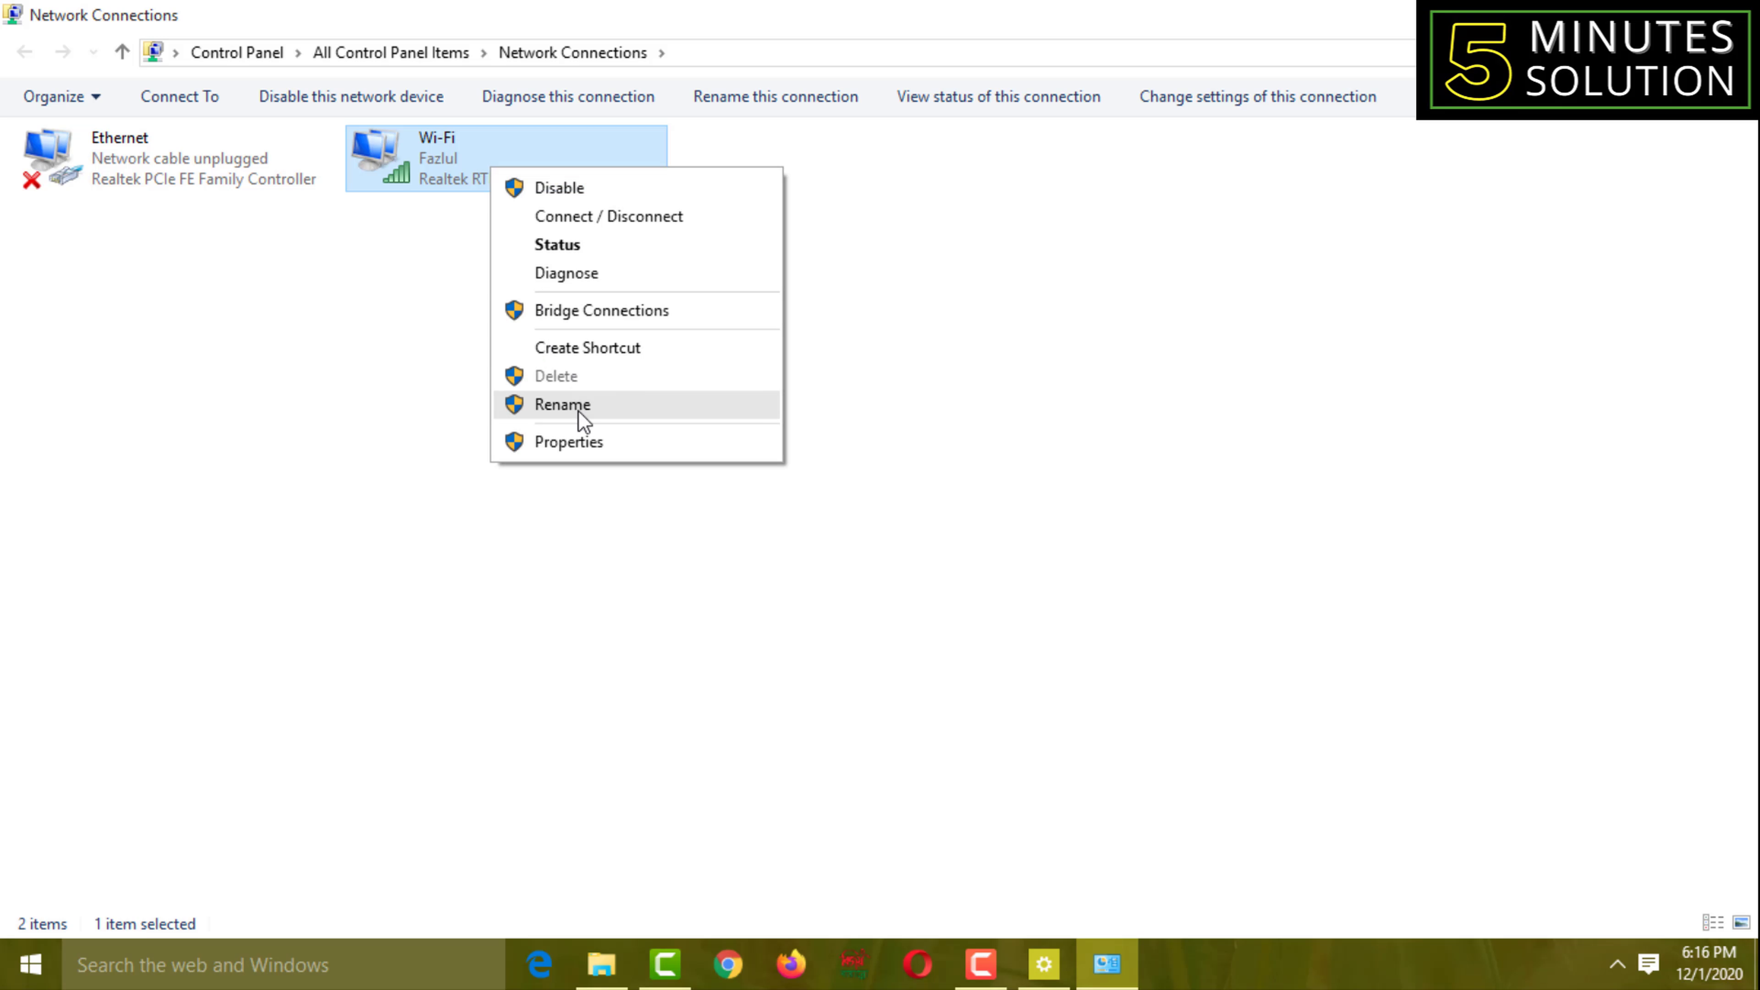
pyautogui.click(583, 443)
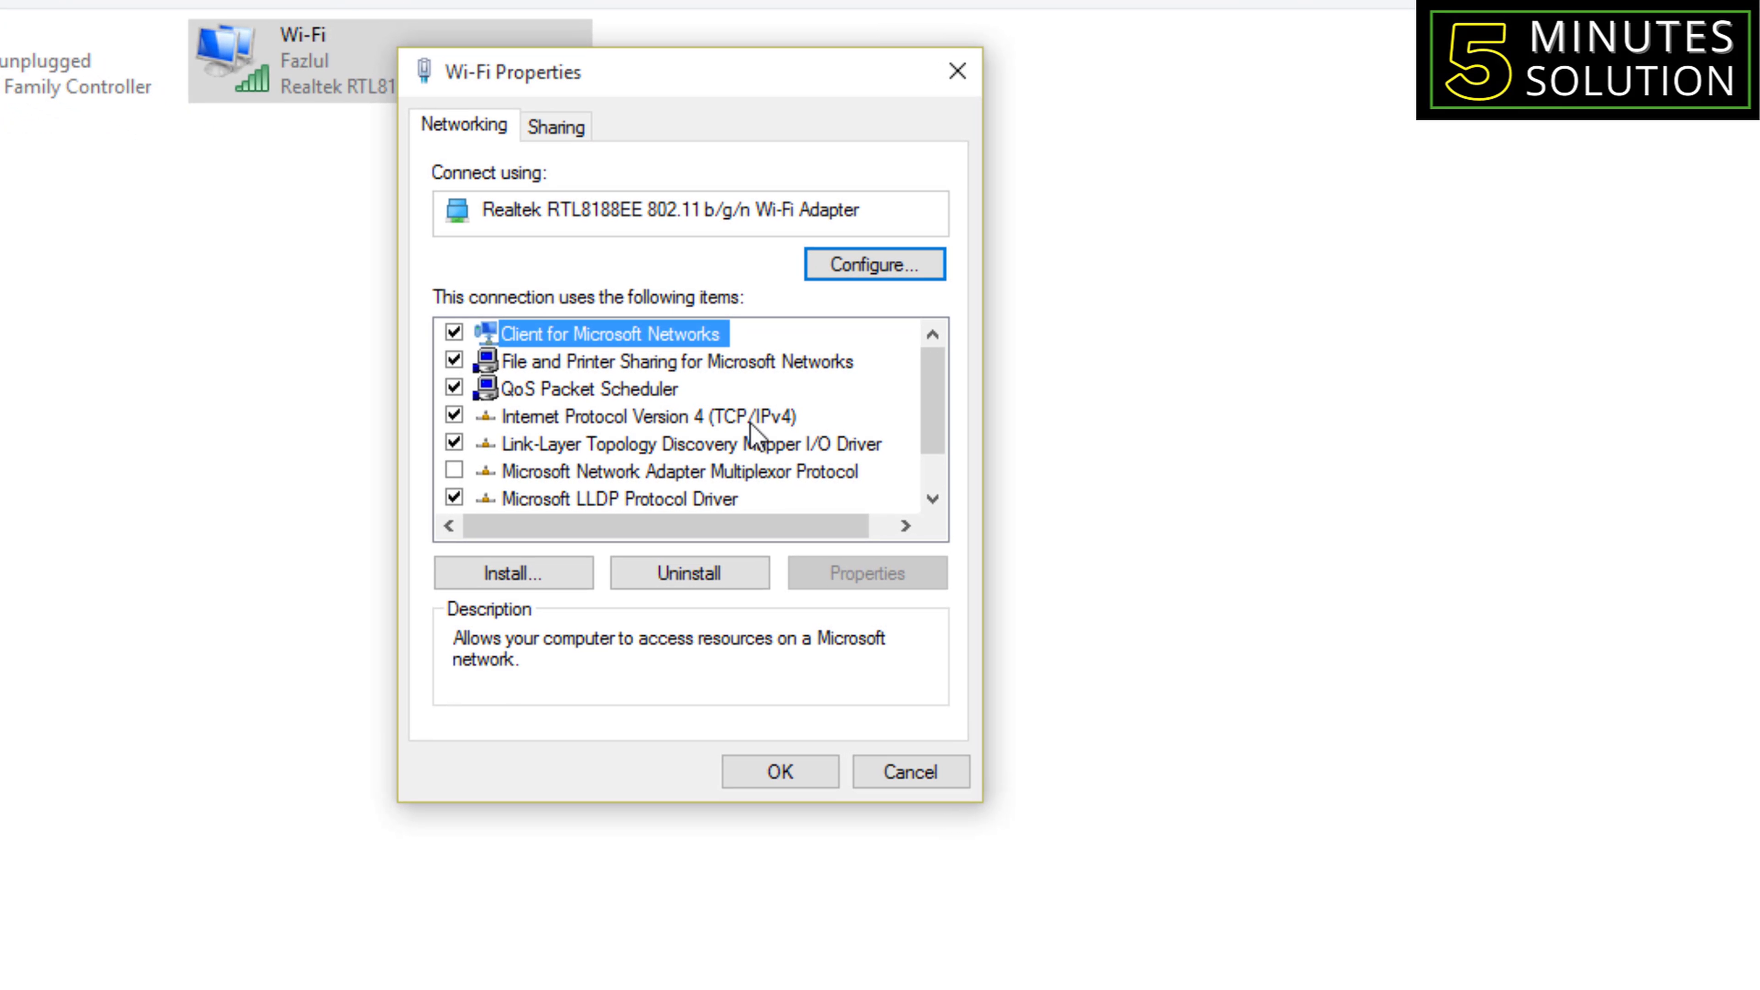
pyautogui.click(694, 426)
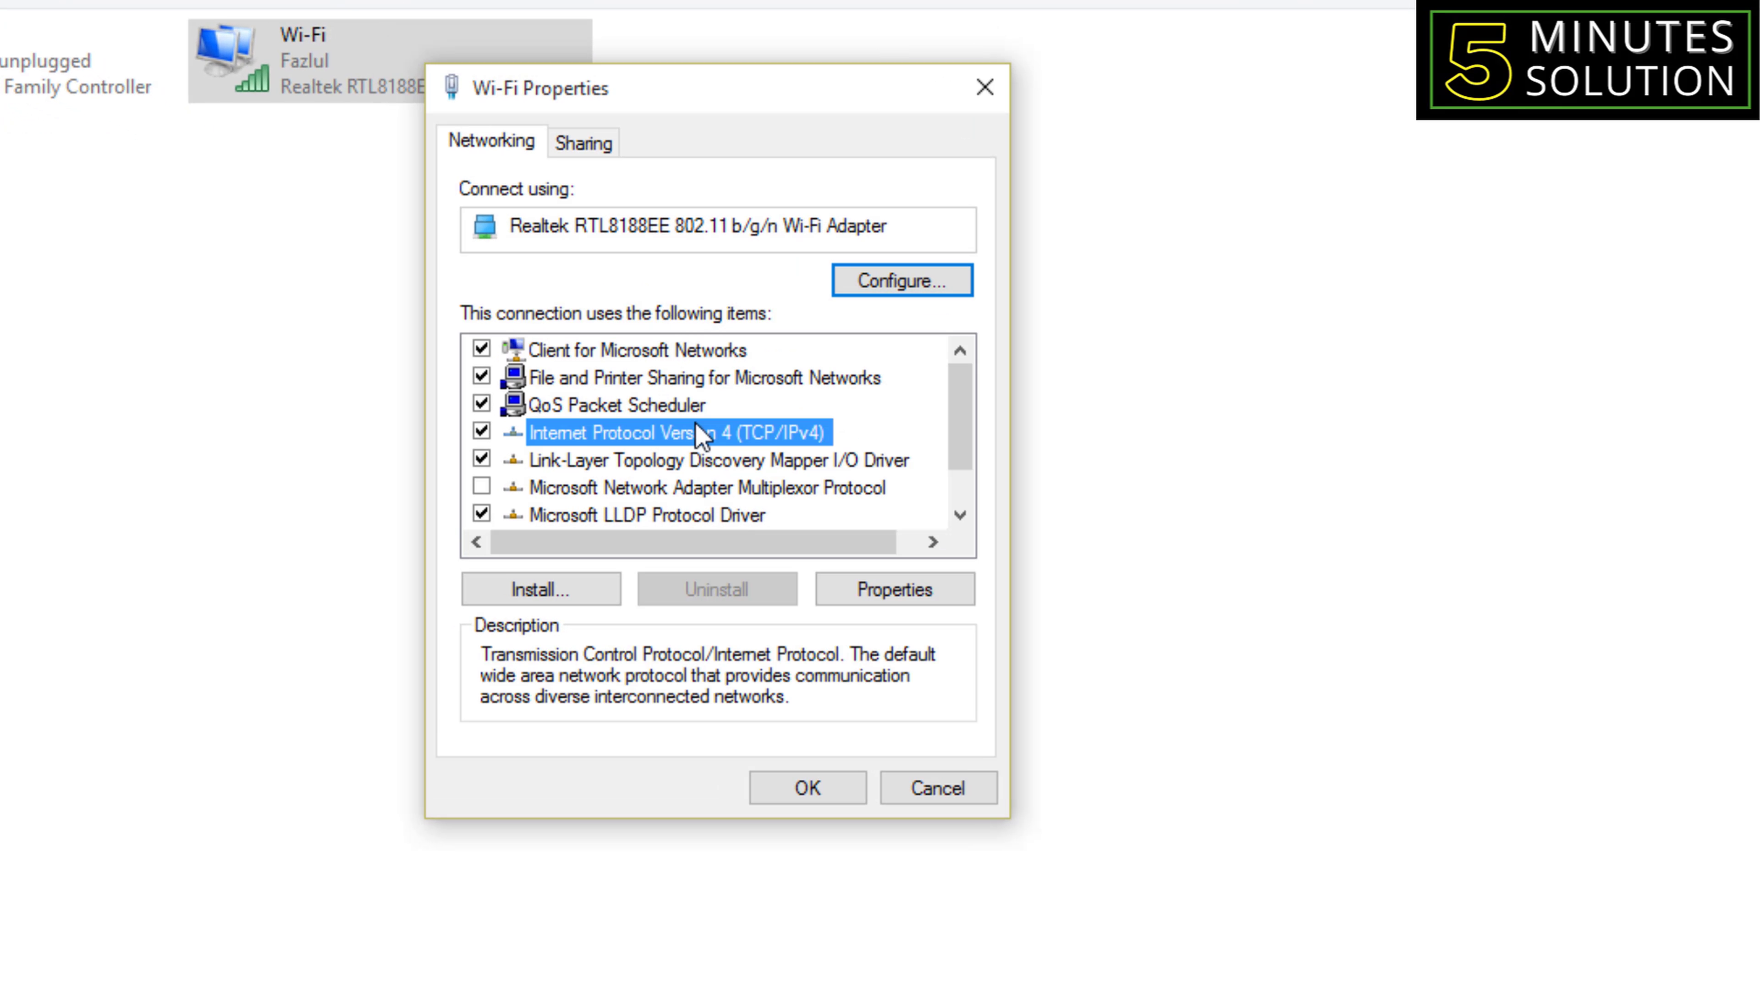
pyautogui.click(894, 591)
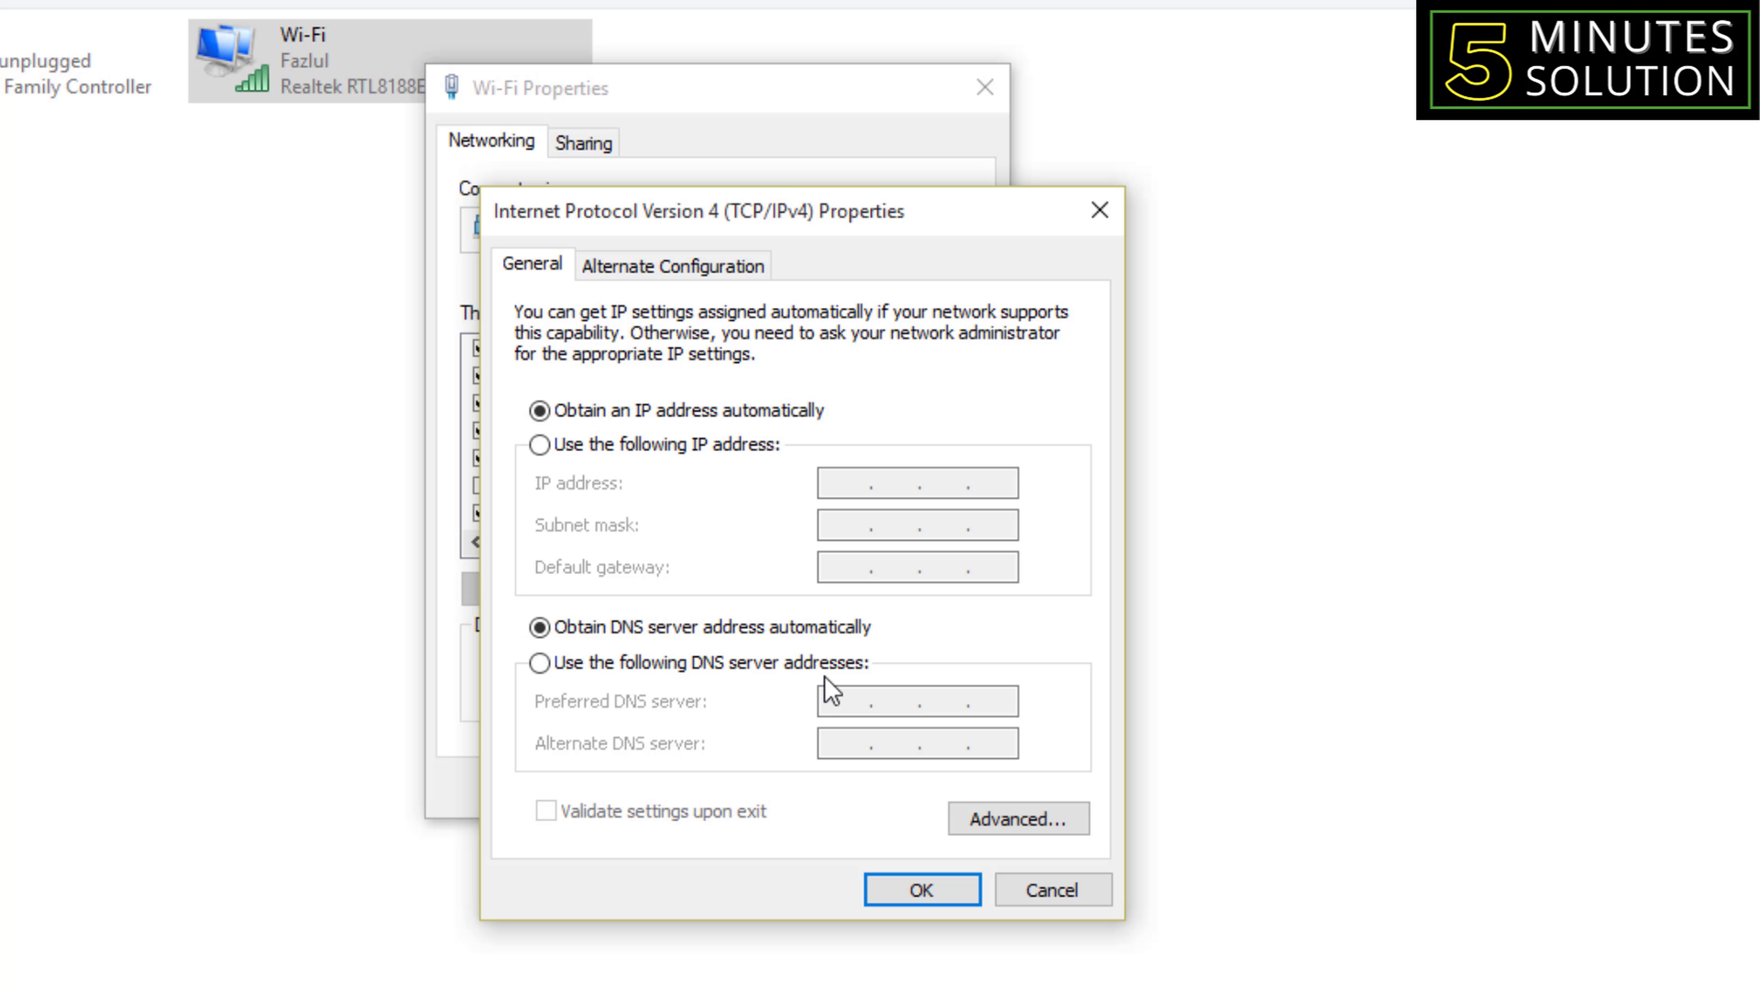
# - Set the preferred DNS server manually to 216.27.175.2, apply the adapter settings, and close the network connections and settings windows
pyautogui.click(542, 664)
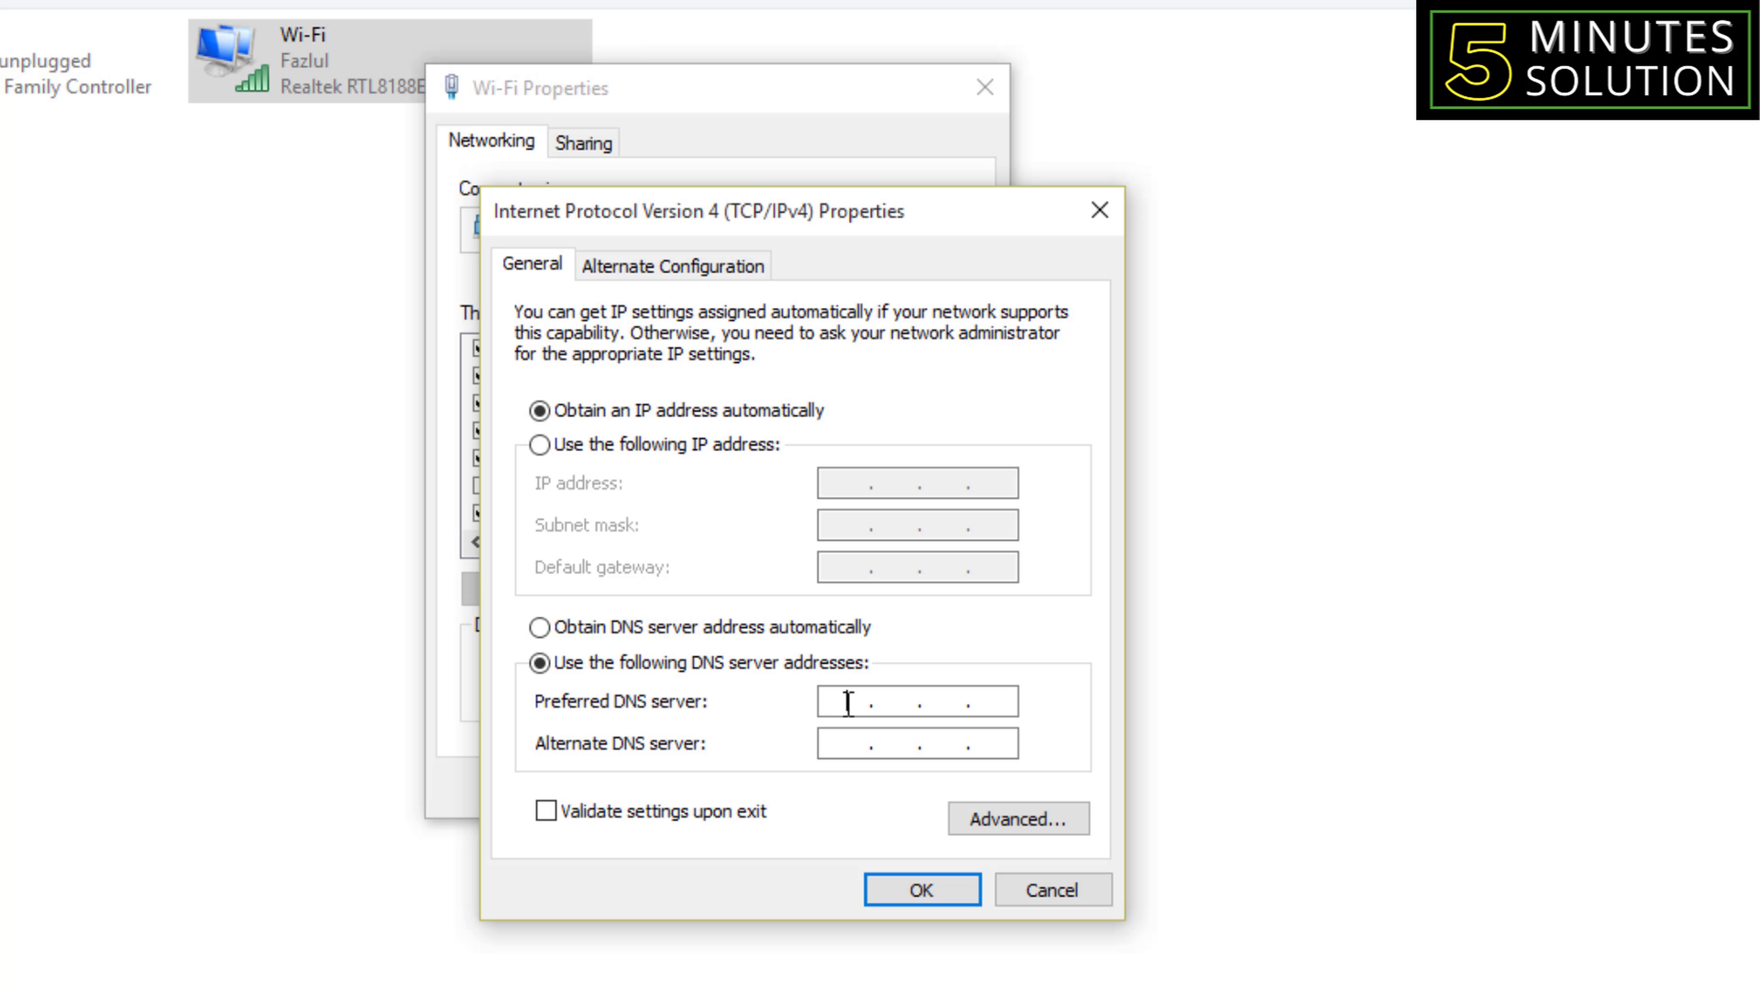
pyautogui.write('216.27.175.2')
pyautogui.click(924, 892)
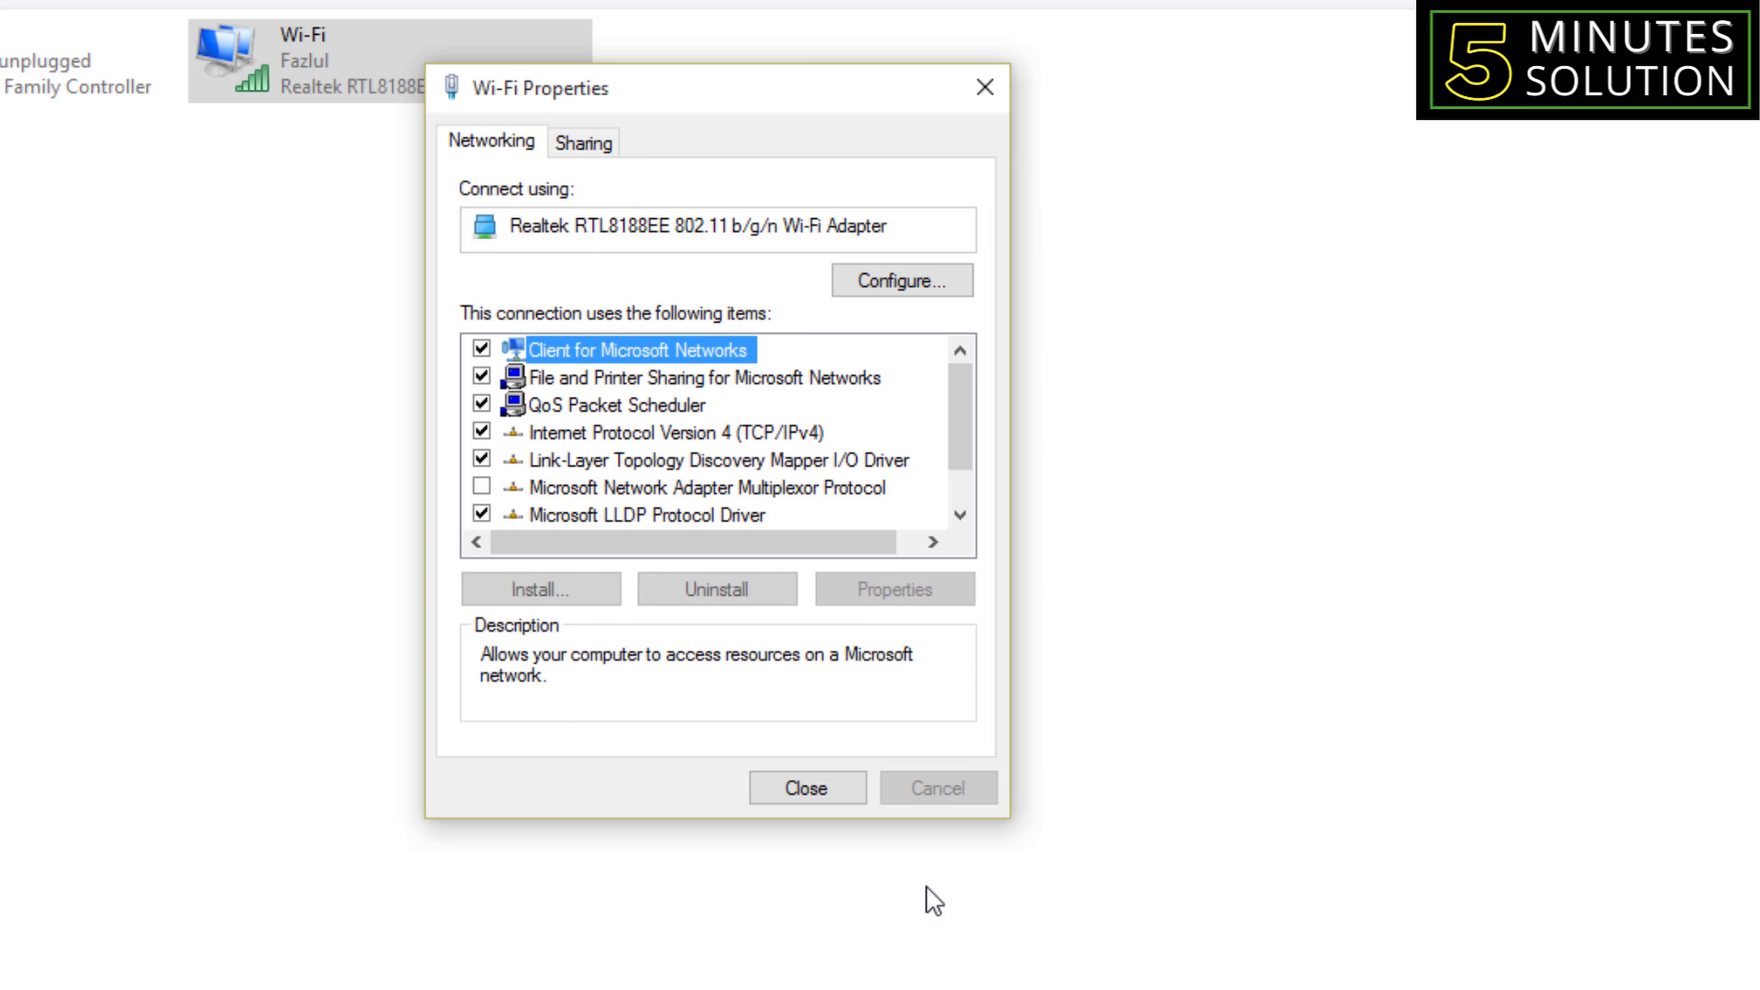
pyautogui.click(806, 790)
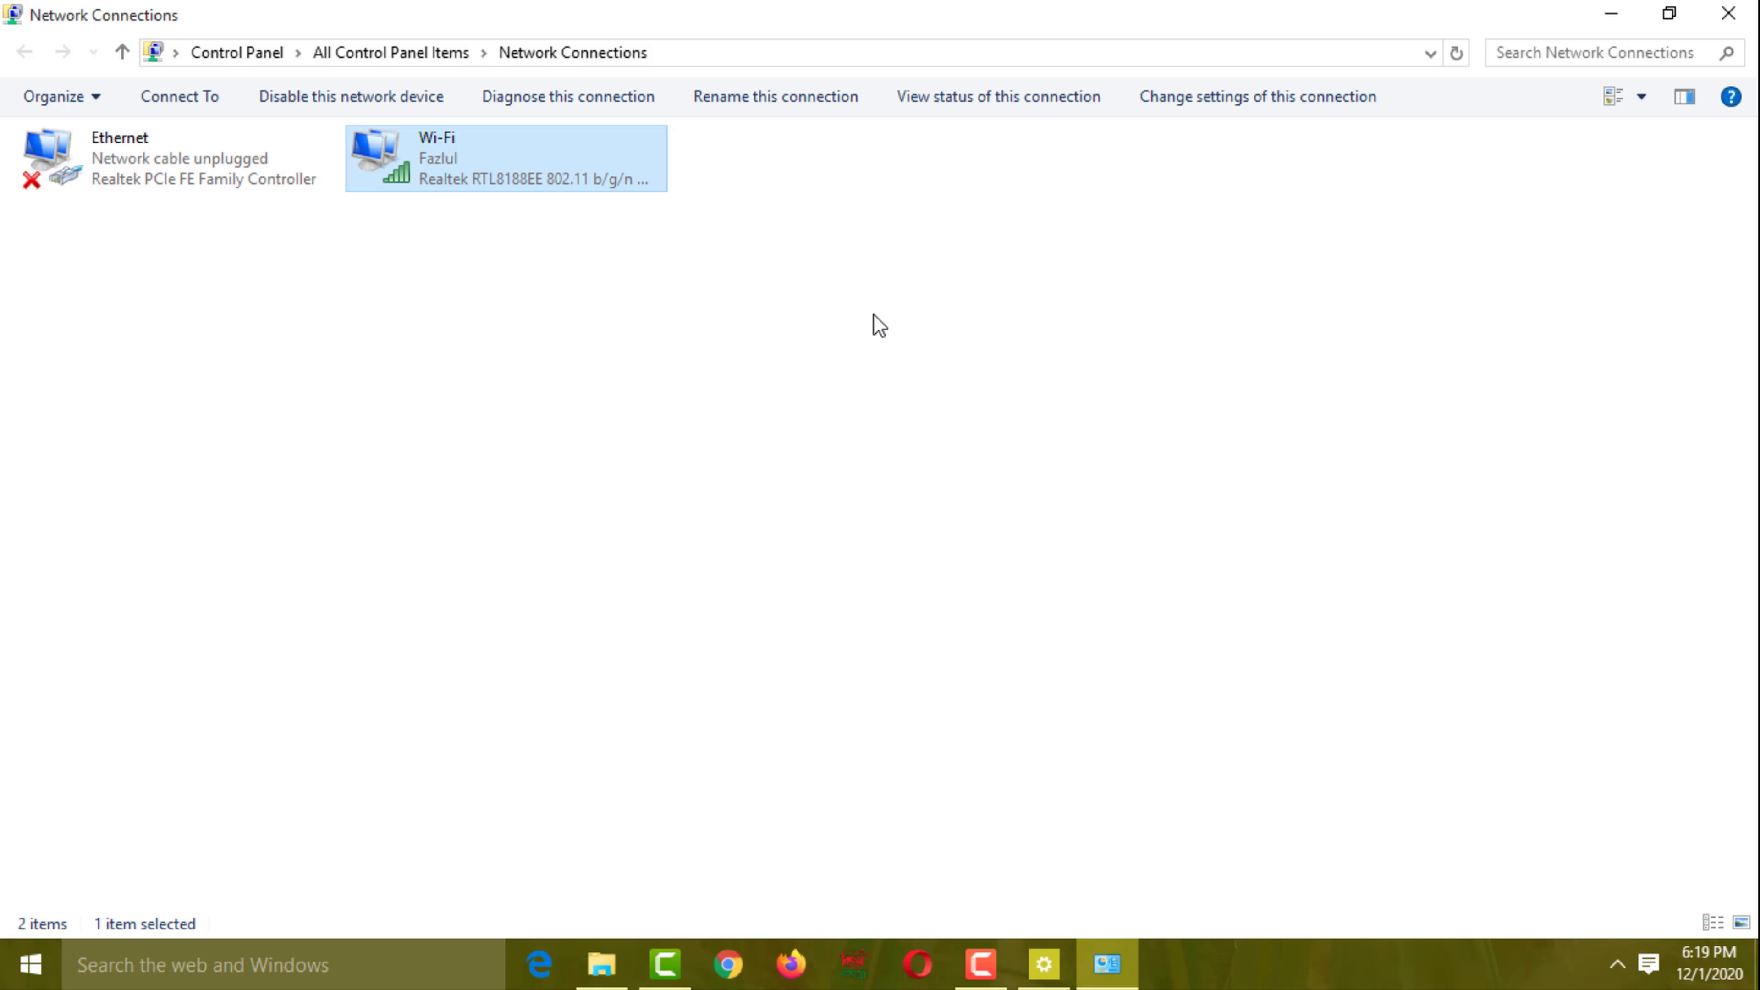
pyautogui.click(1747, 11)
pyautogui.click(1749, 13)
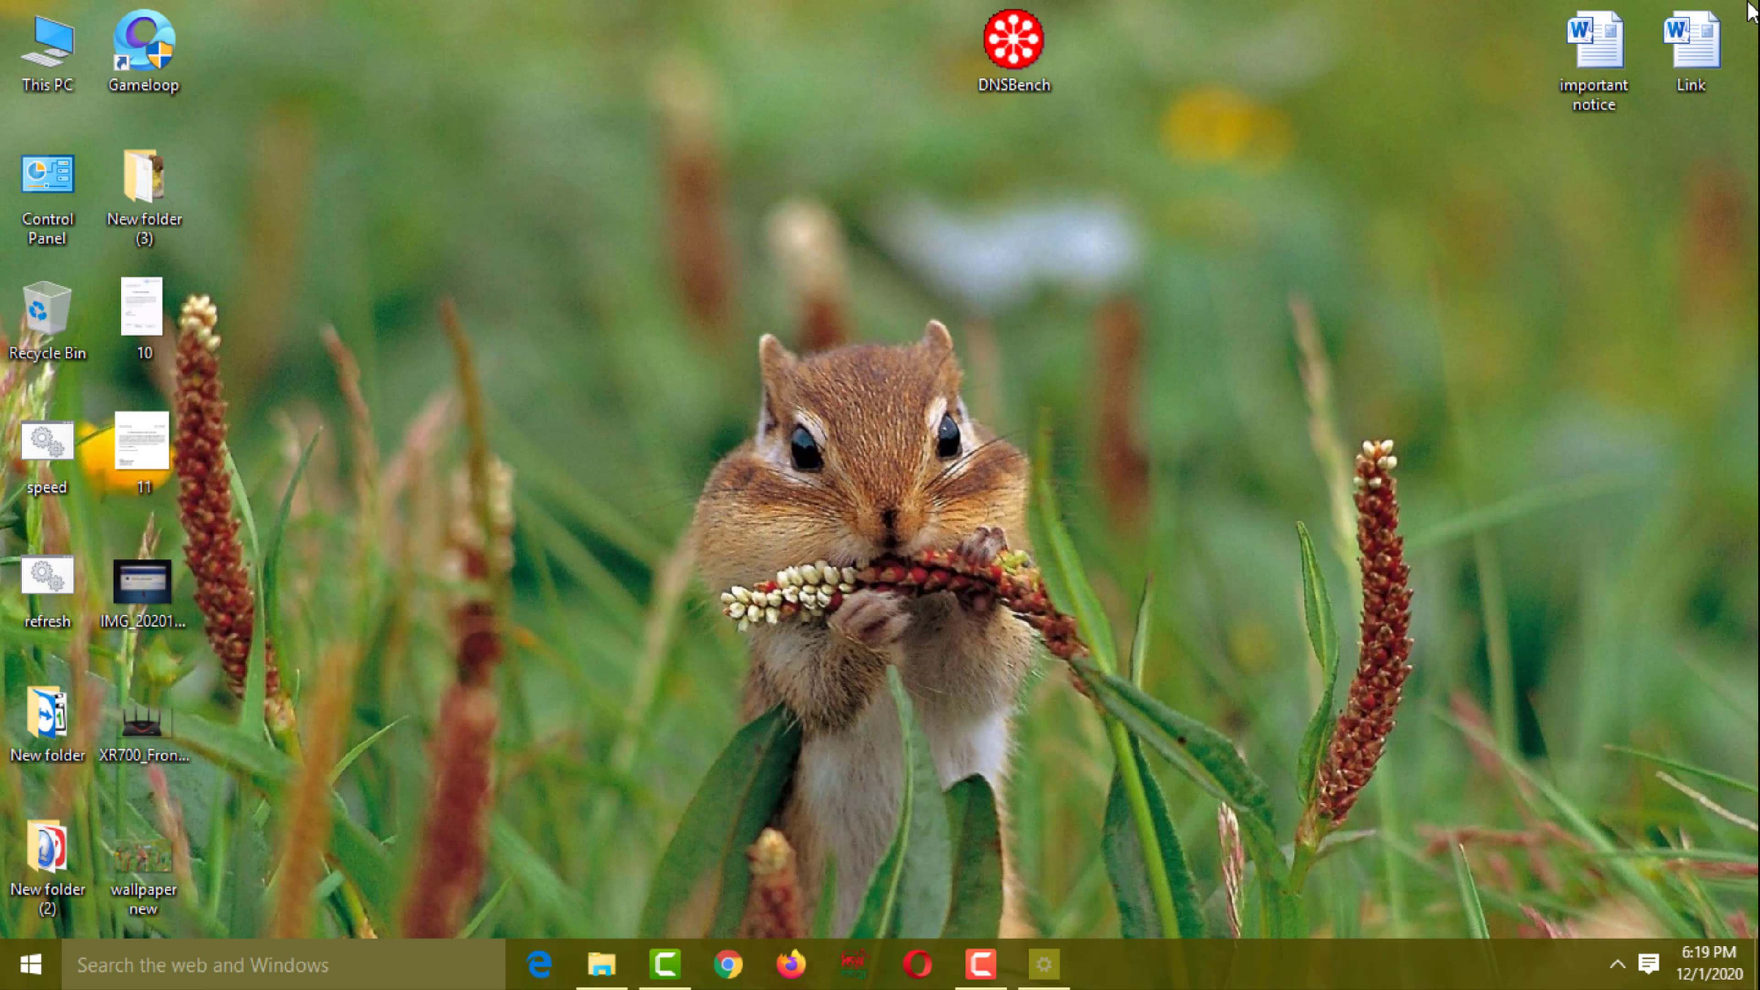
# - Search Windows for CMD and run Command Prompt as administrator
pyautogui.click(223, 971)
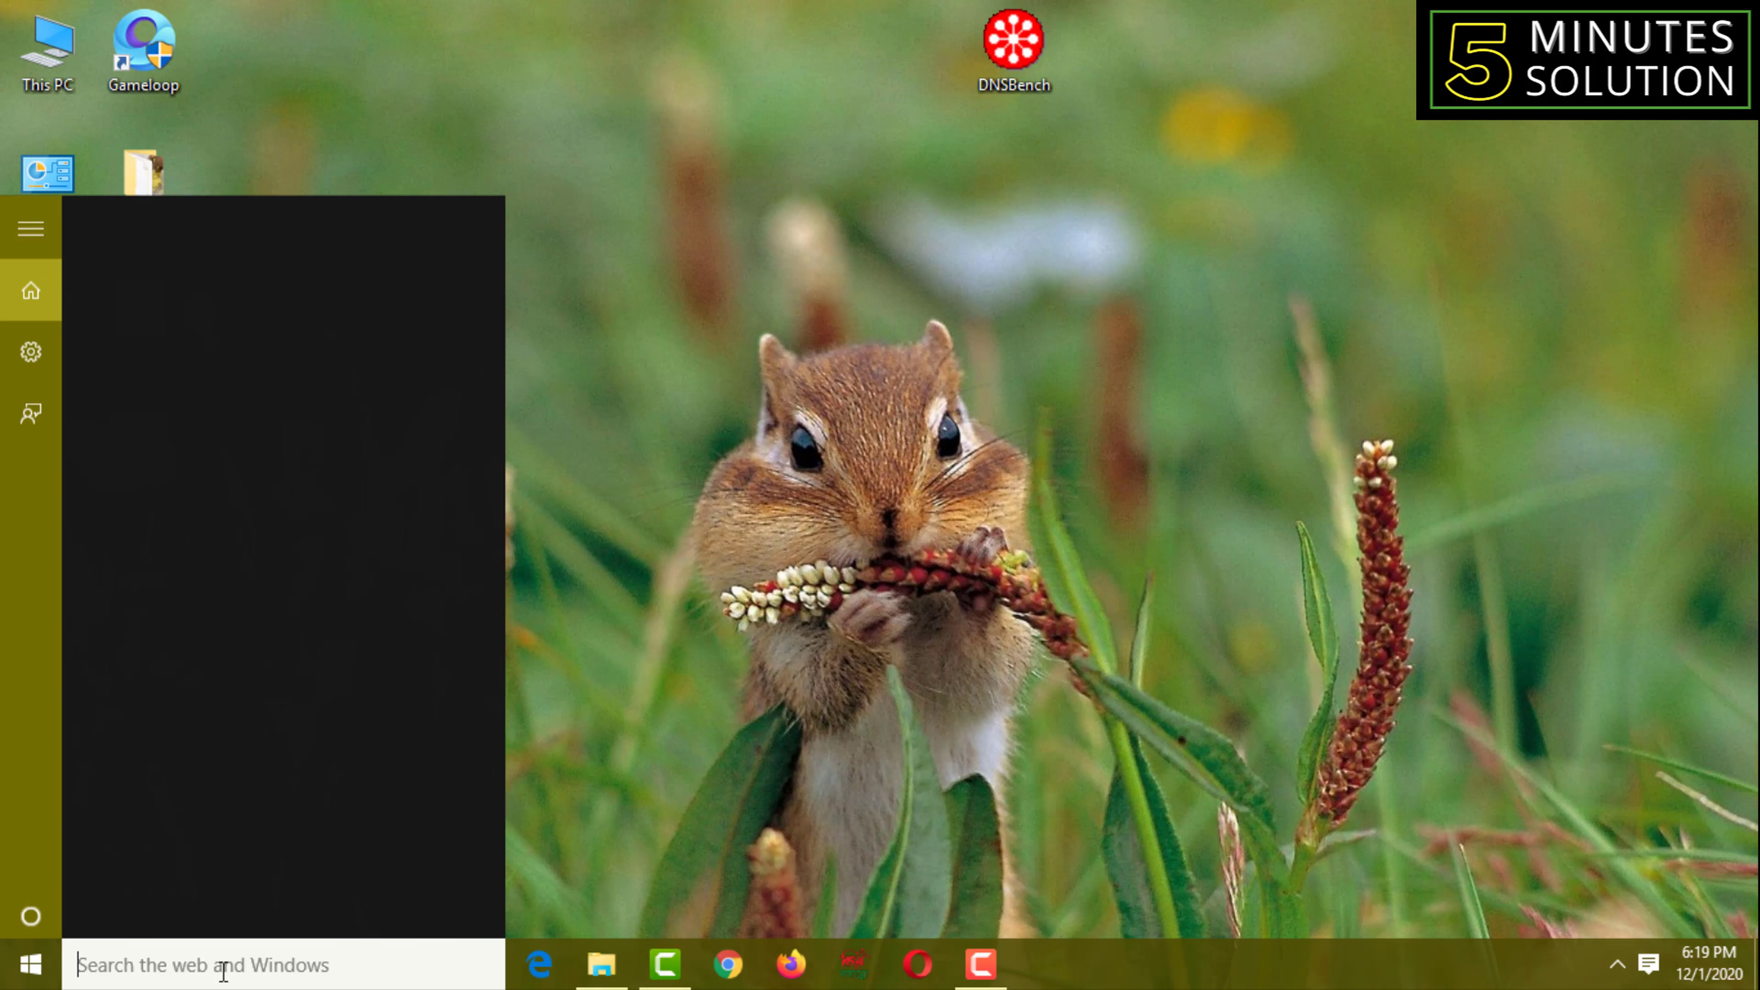
pyautogui.write('CMD')
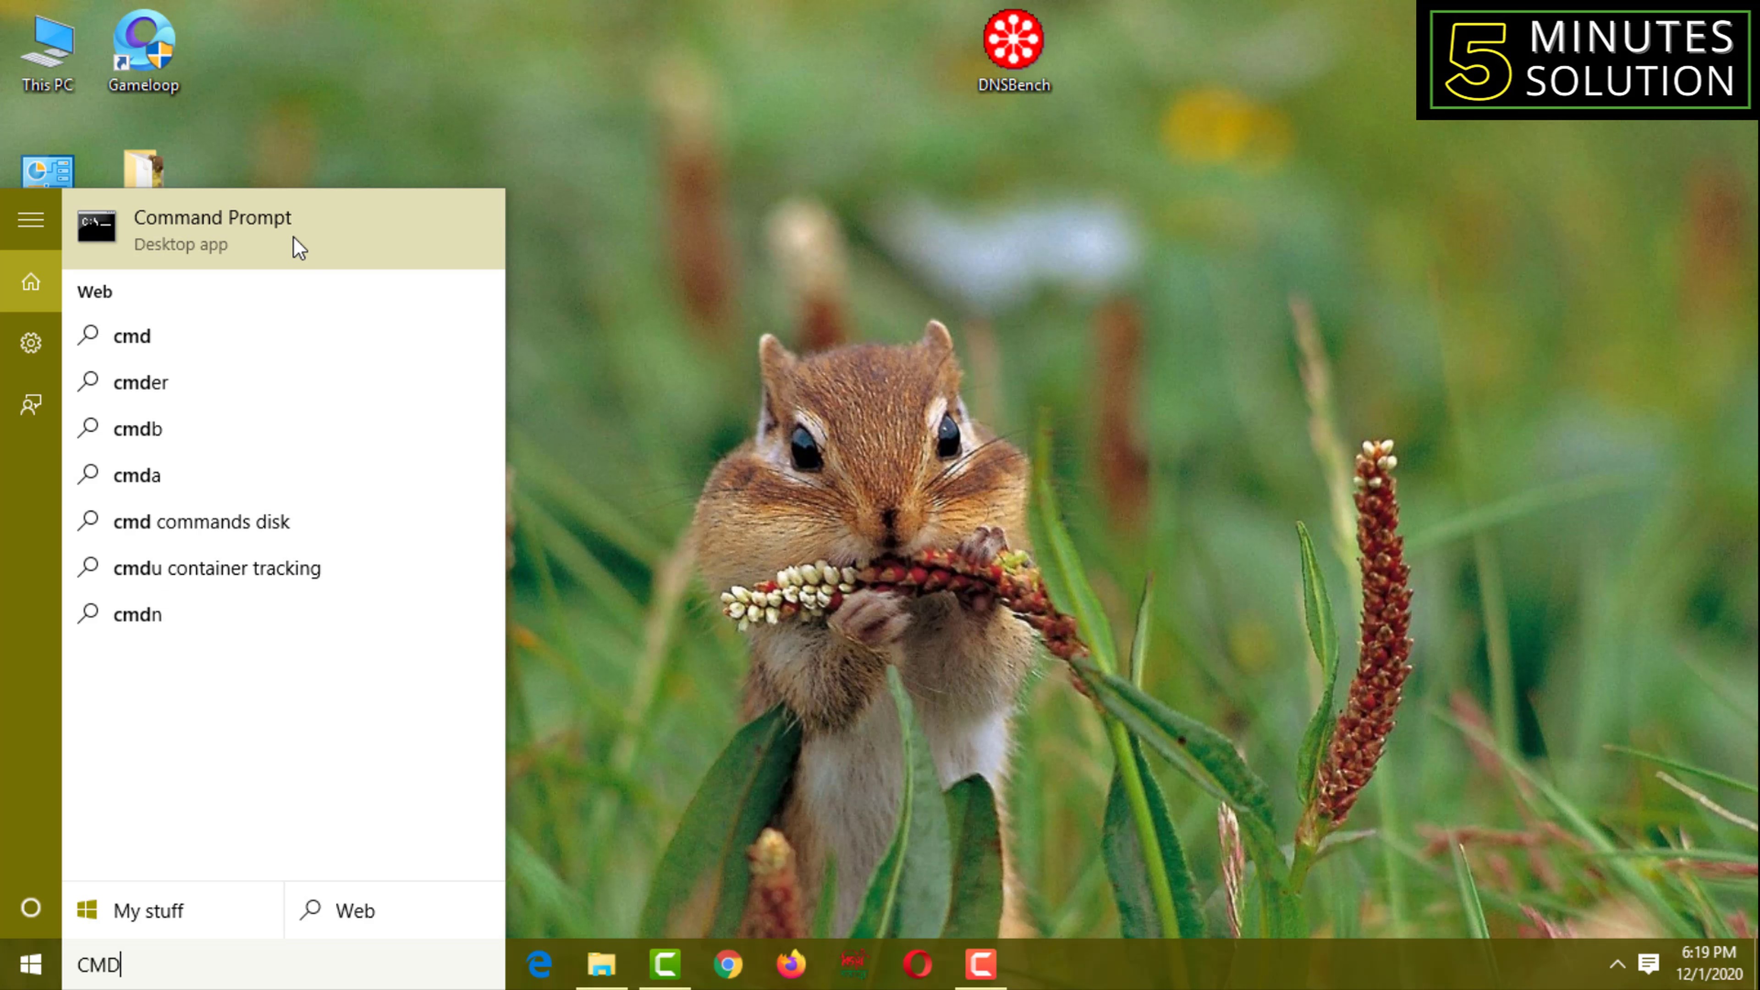
pyautogui.rightClick(296, 242)
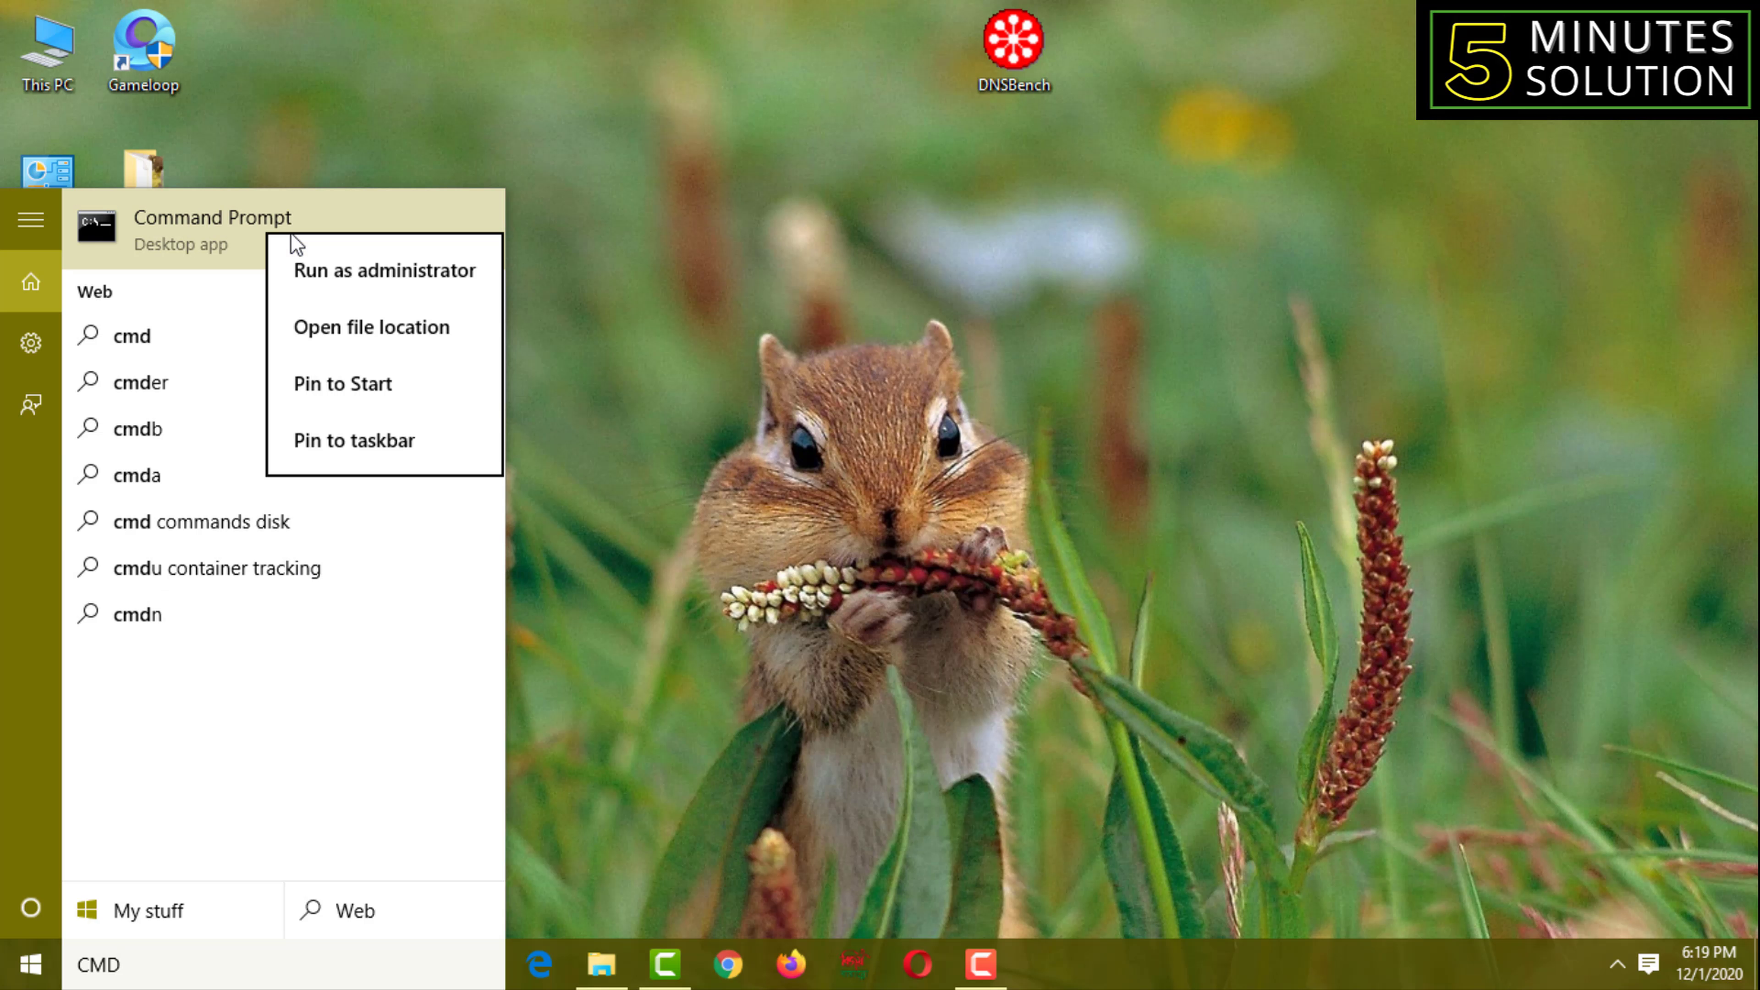
pyautogui.click(374, 272)
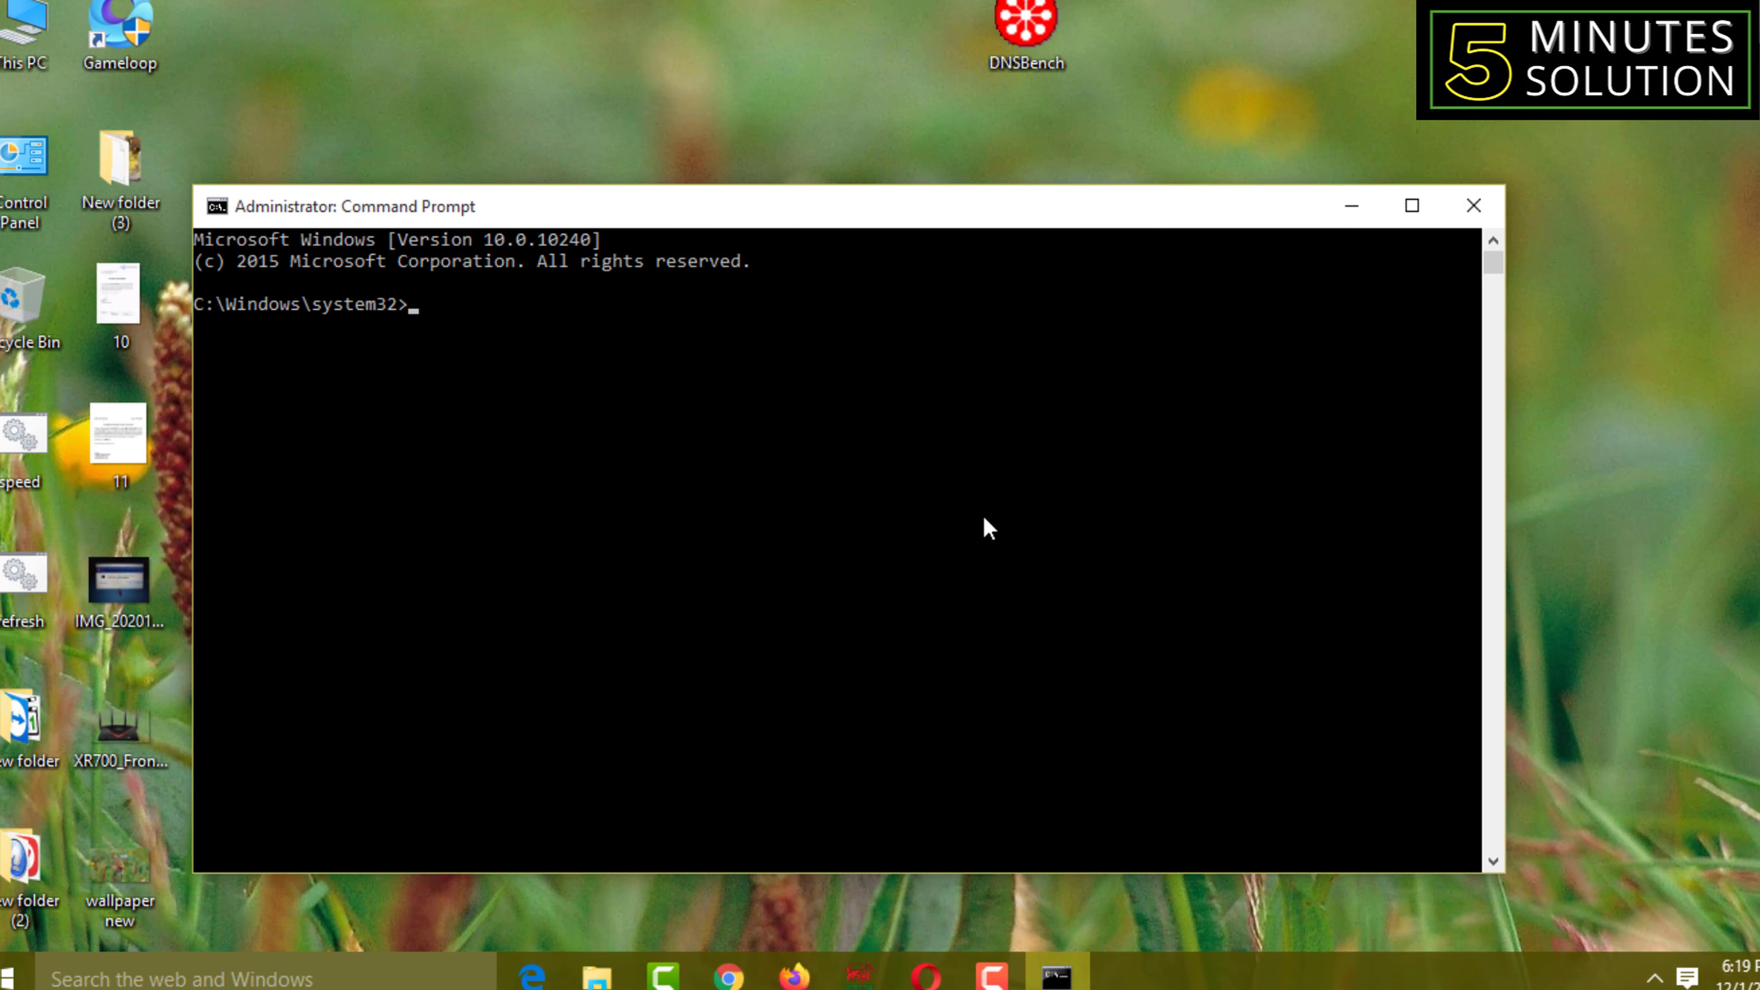
# - Run IPCONFIG /ALL and highlight the DNS Servers line in the output to check the configured address
pyautogui.write('IPC')
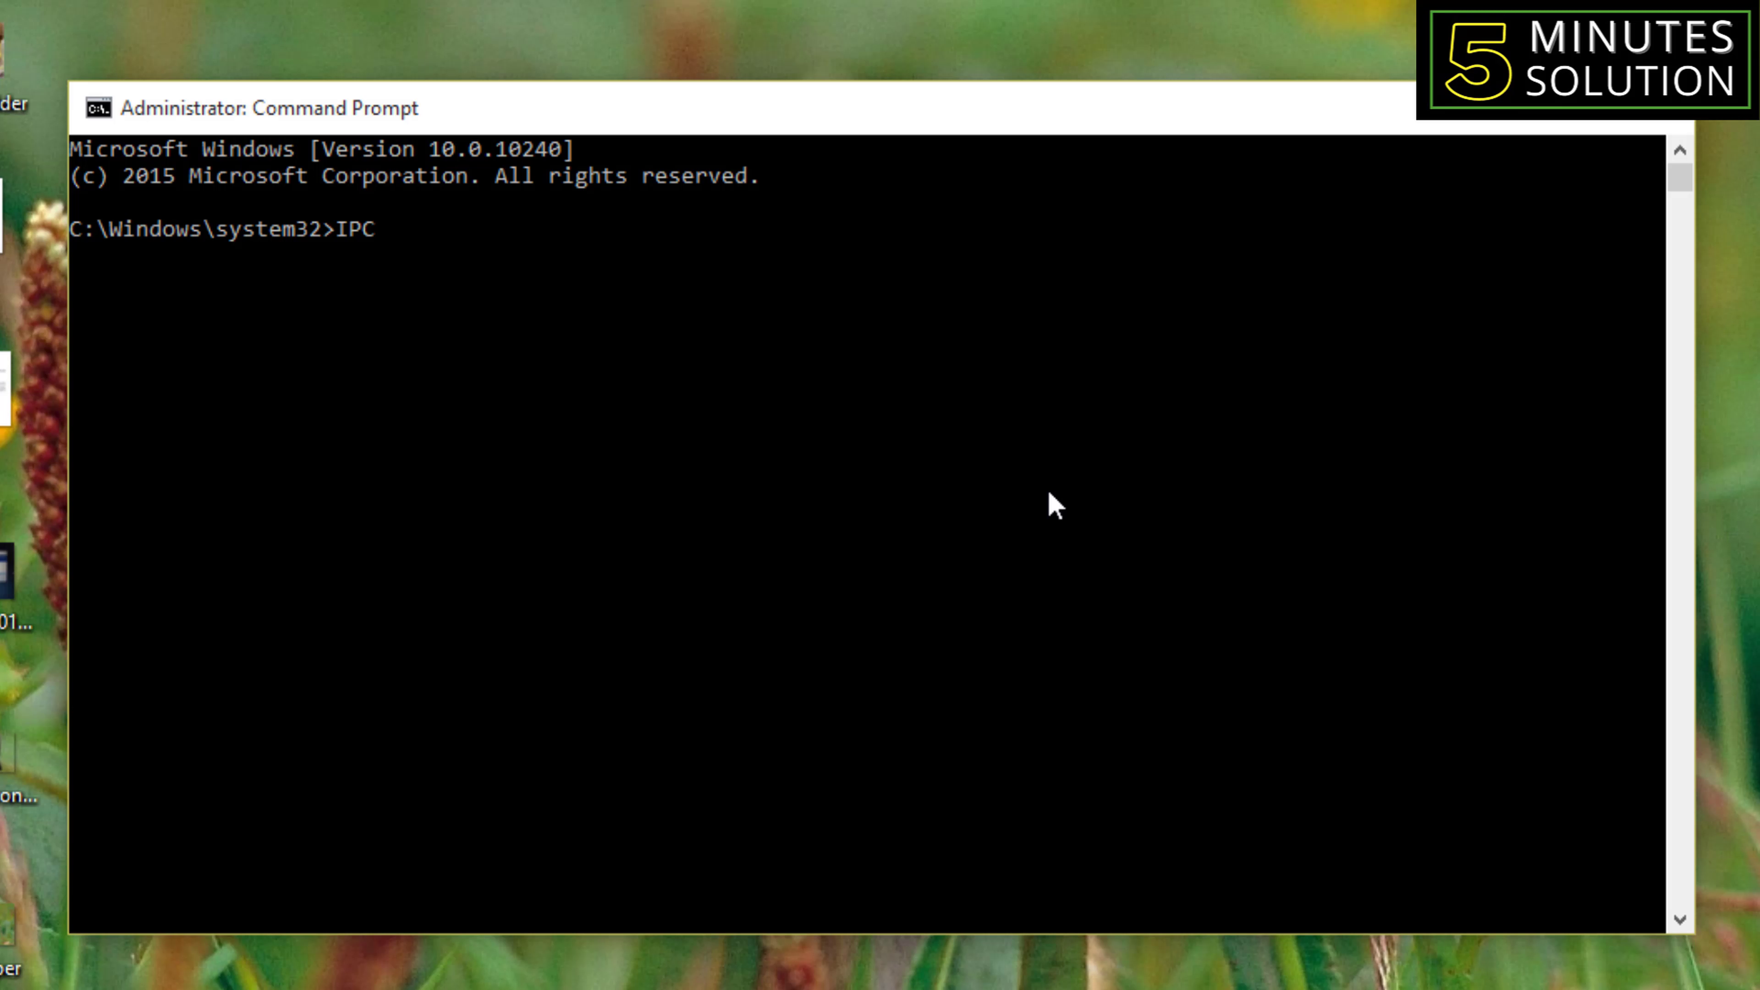
pyautogui.write('ONFIG /ALL')
pyautogui.press('Return')
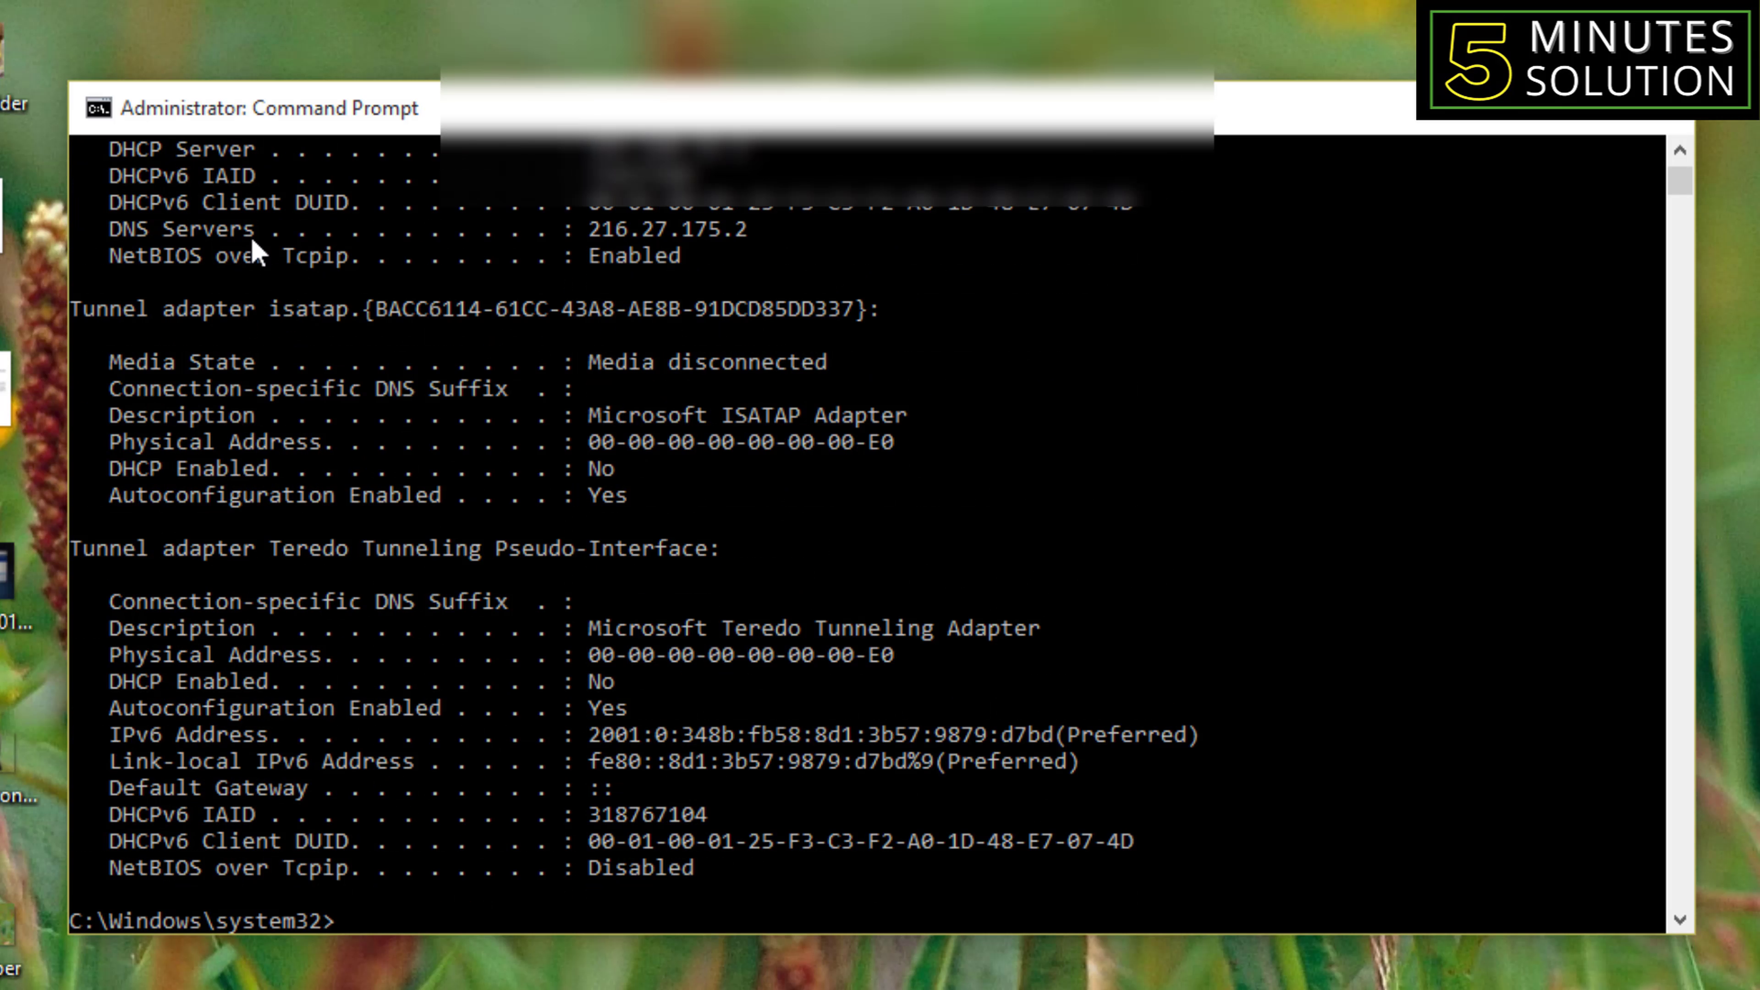
pyautogui.moveTo(112, 230); pyautogui.dragTo(754, 228)
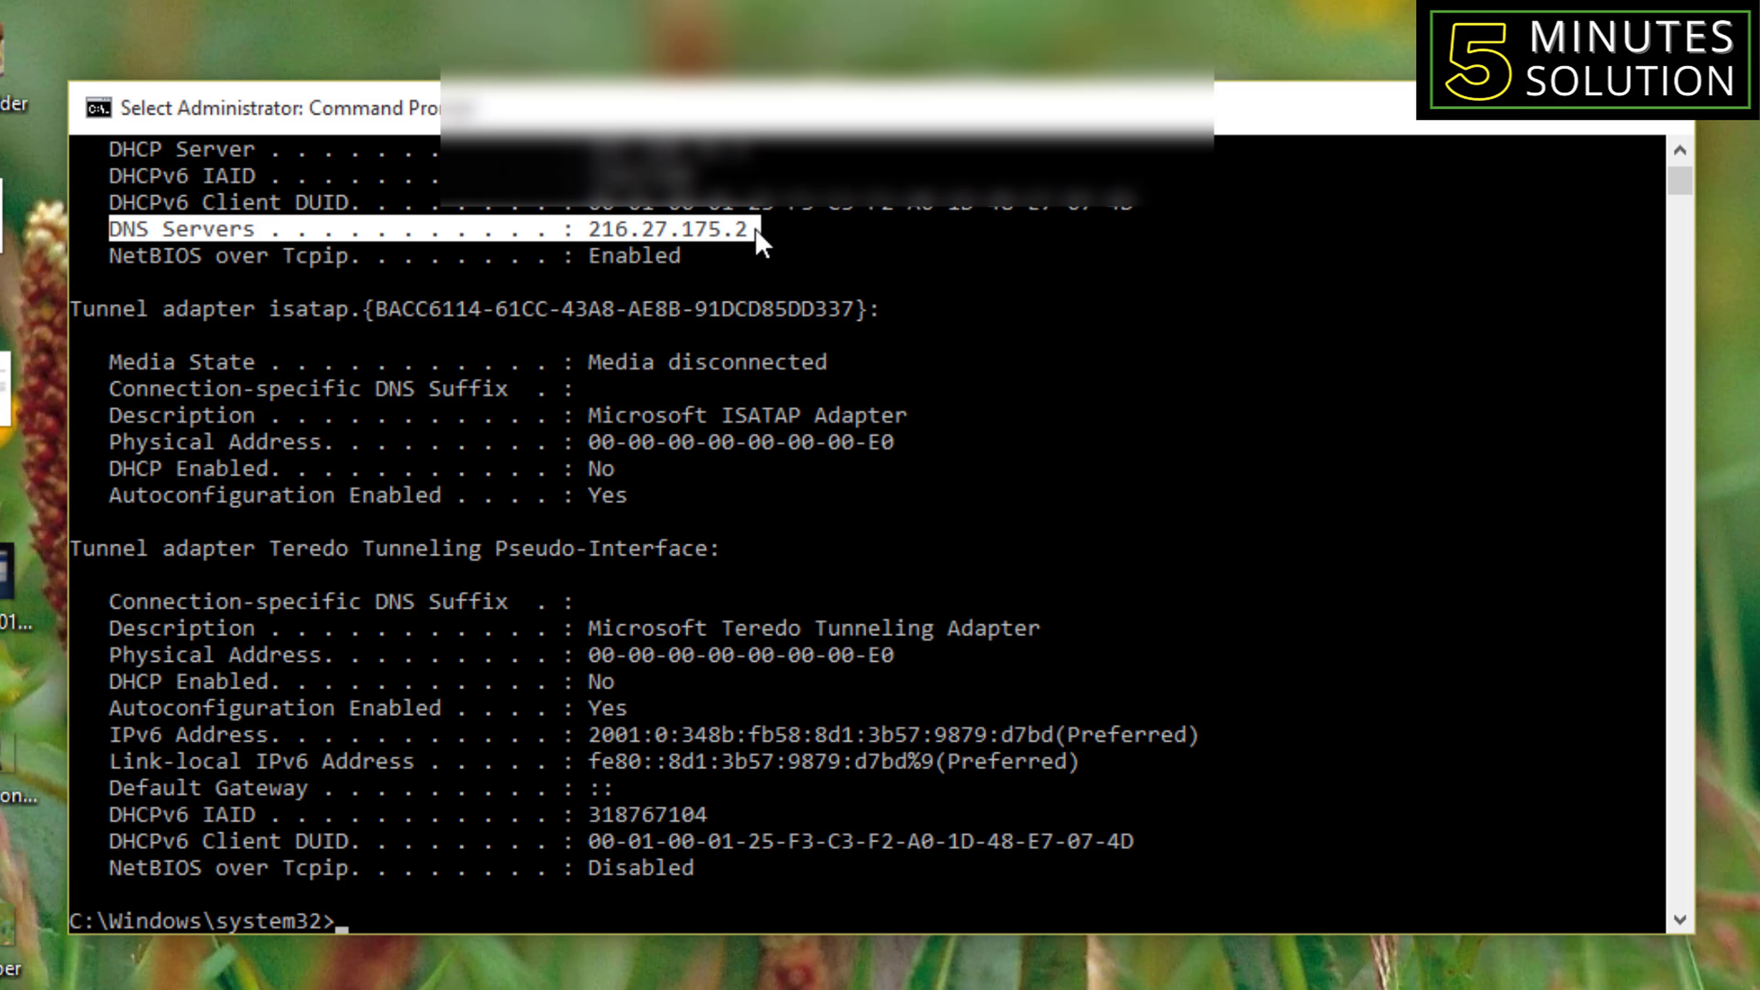